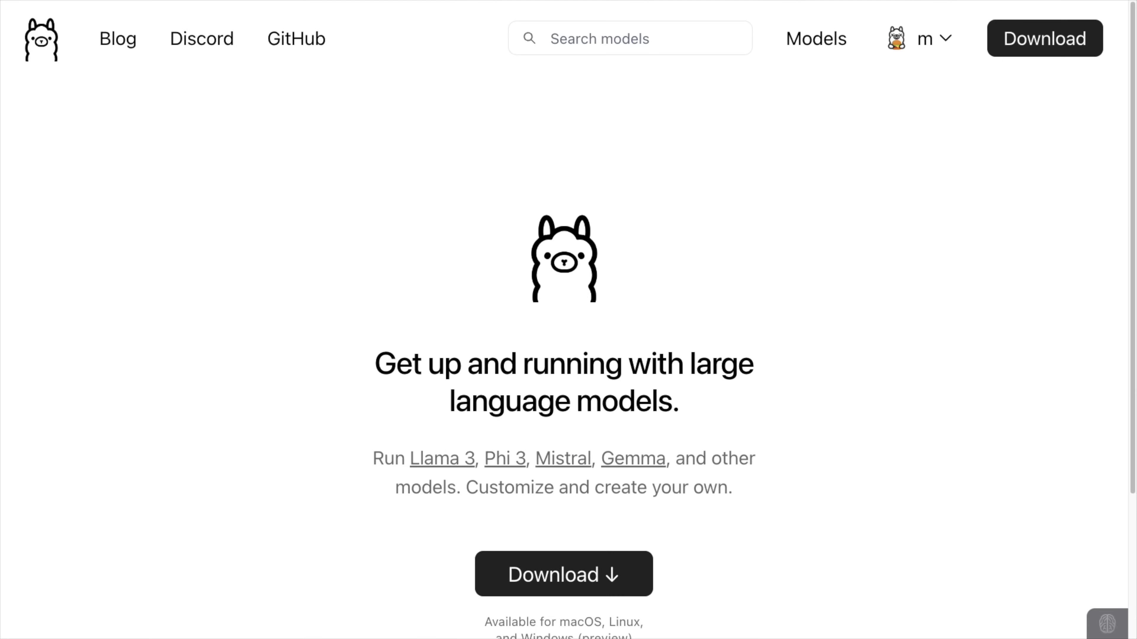
# Open Ollama's download page and compare its Linux and Windows install options
pyautogui.scroll(-4, 568, 320)
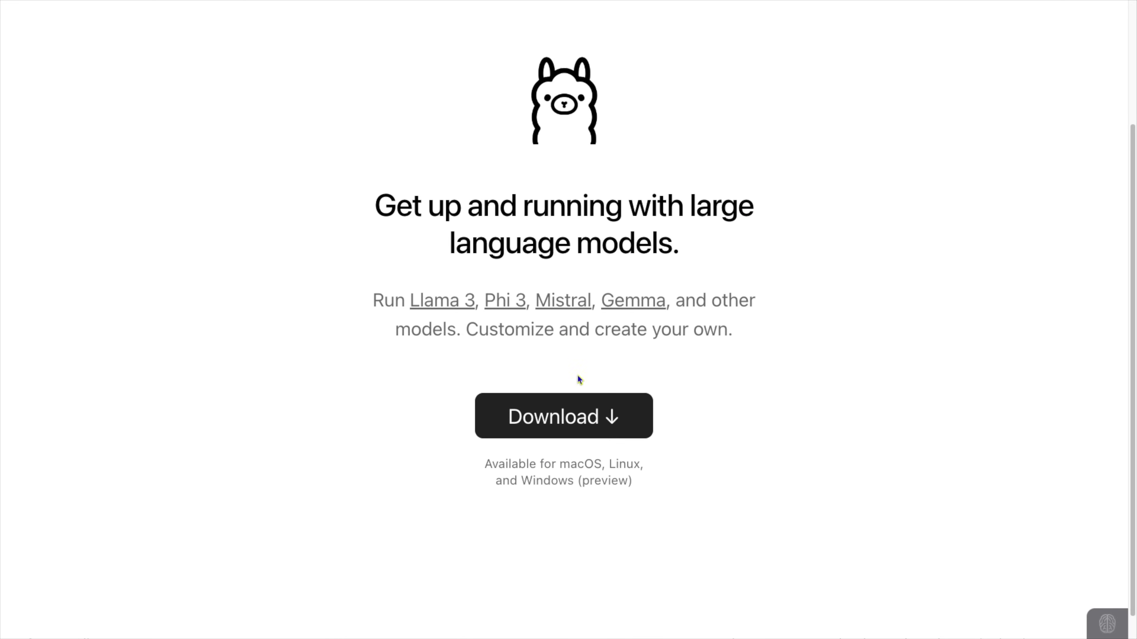
pyautogui.click(581, 420)
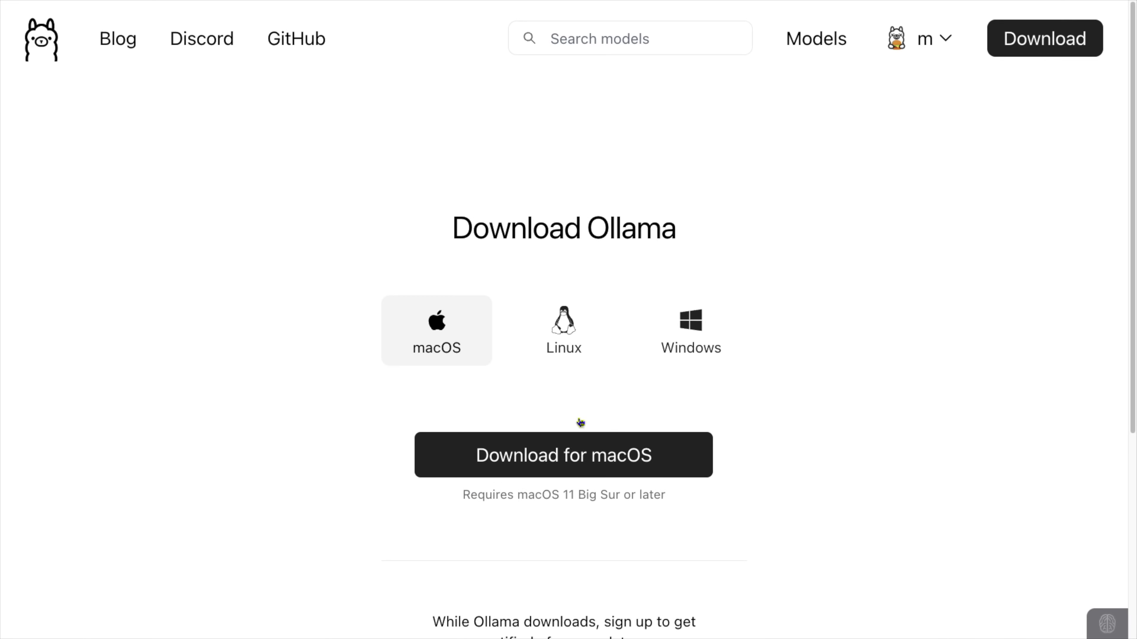
pyautogui.click(562, 350)
pyautogui.click(679, 337)
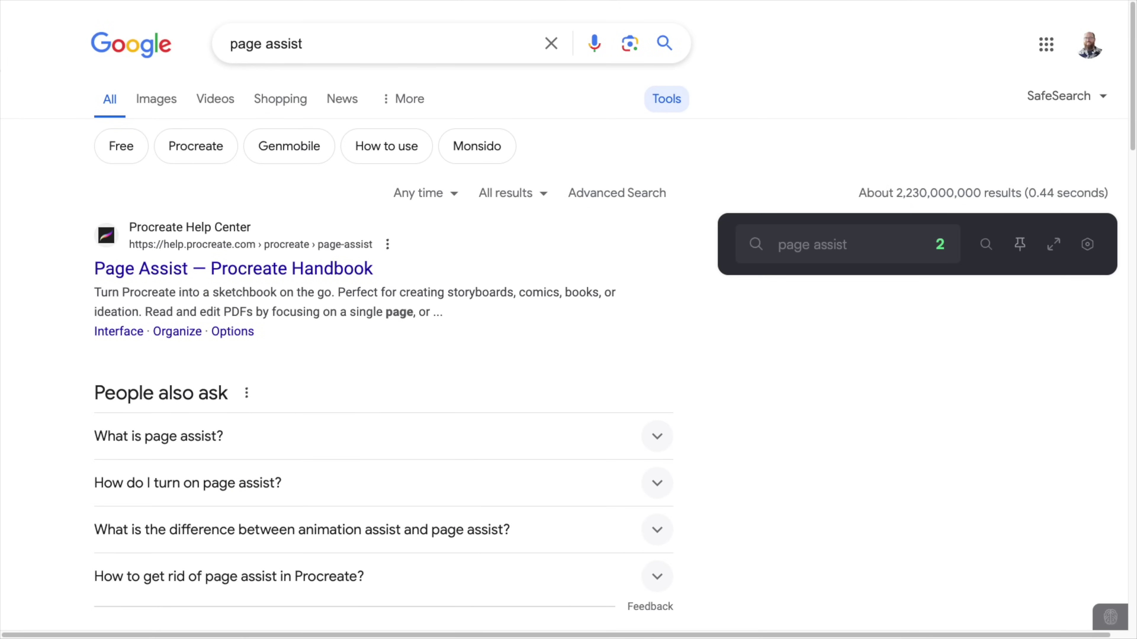
# Open the 'Page Assist - A Web UI for Local AI Models' Web Store listing and read through it
pyautogui.scroll(-5, 249, 333)
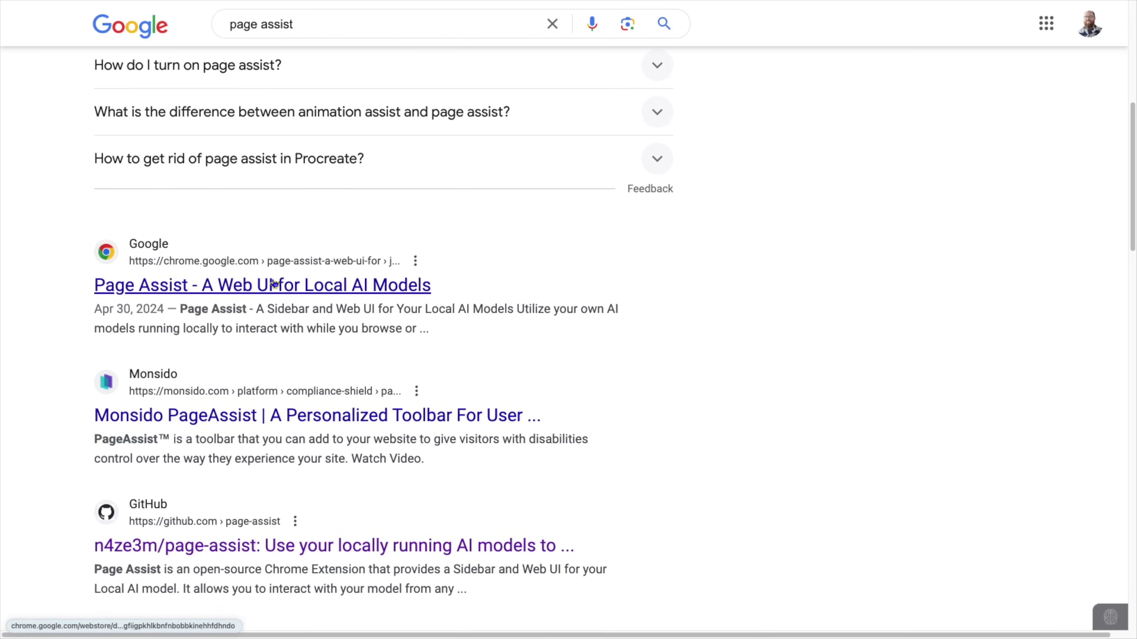
pyautogui.click(274, 284)
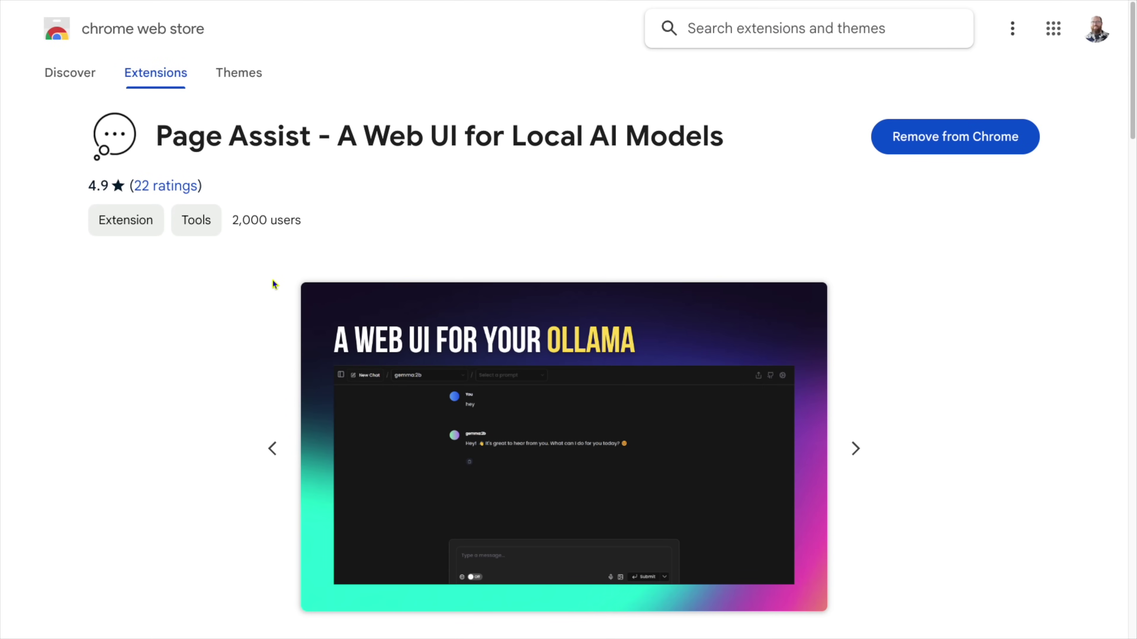
pyautogui.scroll(-15, 272, 284)
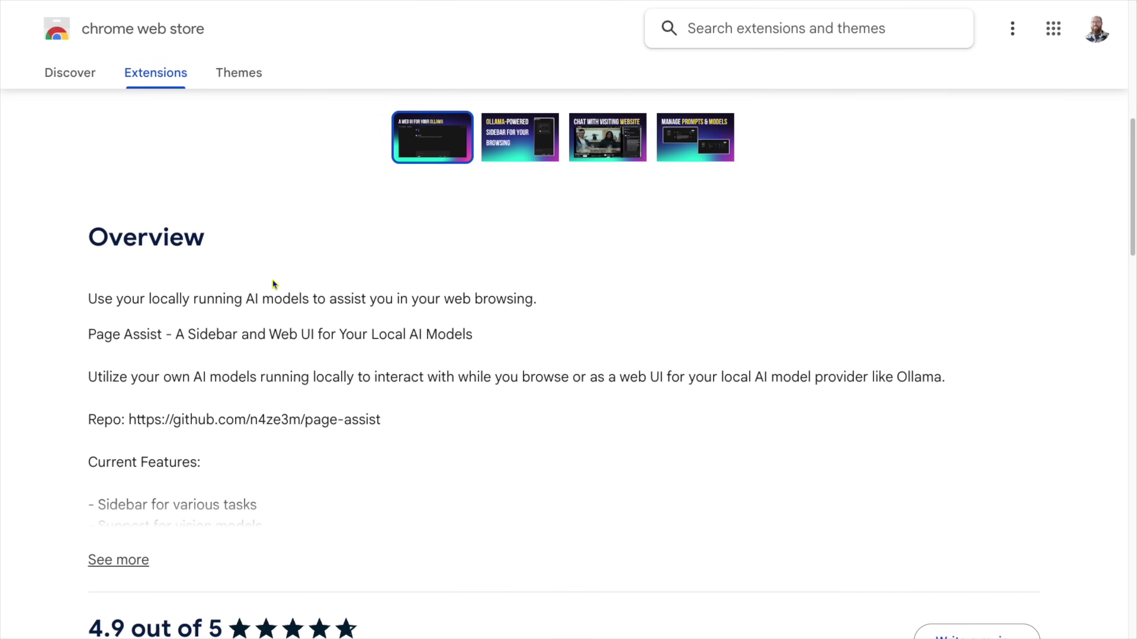
pyautogui.scroll(-20, 272, 279)
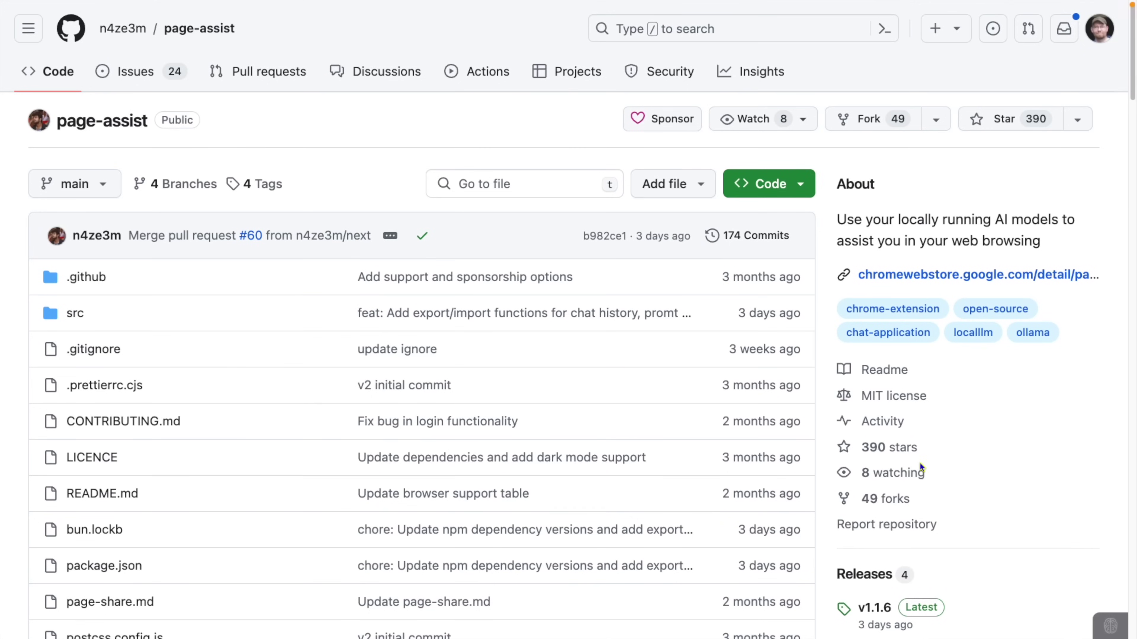
# Read down through the n4ze3m/page-assist README on GitHub
pyautogui.scroll(-20, 919, 462)
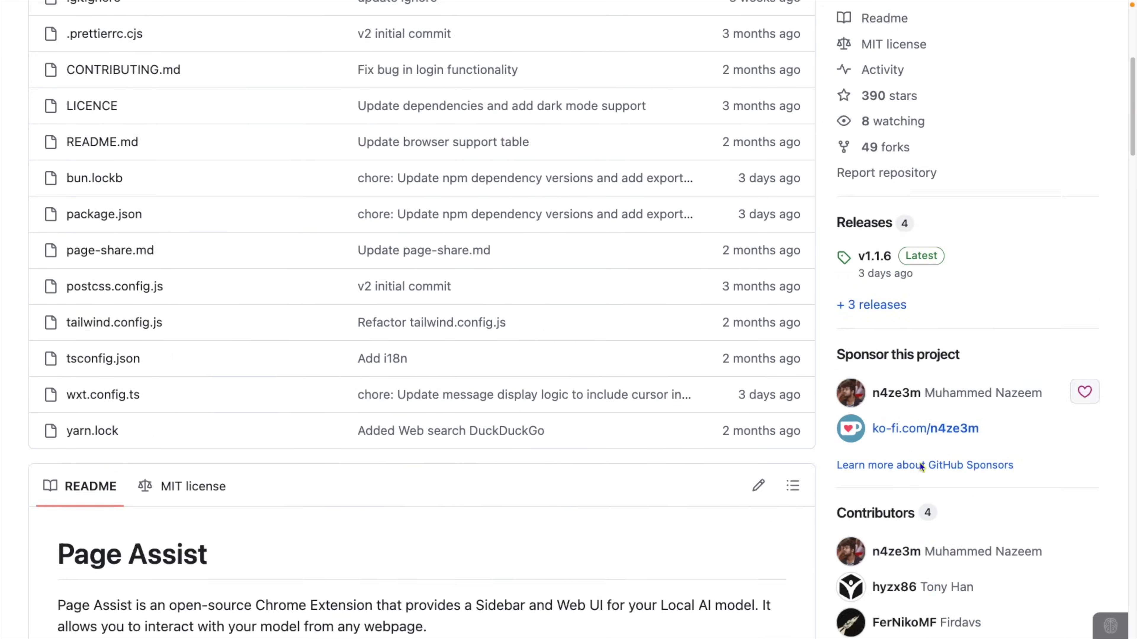
pyautogui.scroll(-2, 920, 463)
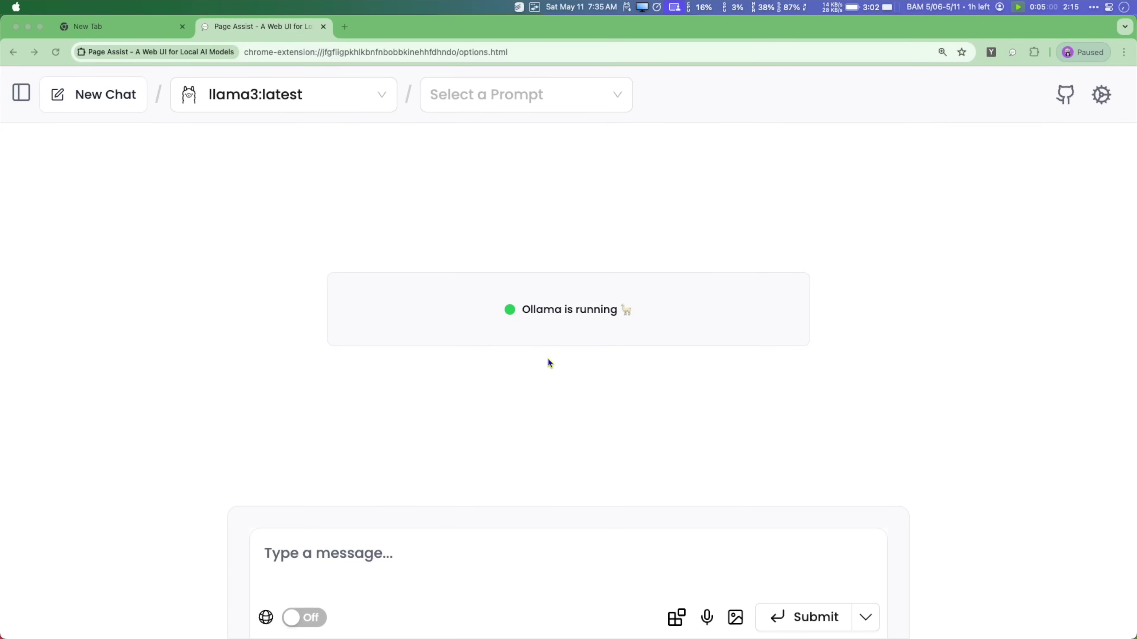
# Look through the available local models and the saved prompts list
pyautogui.click(355, 103)
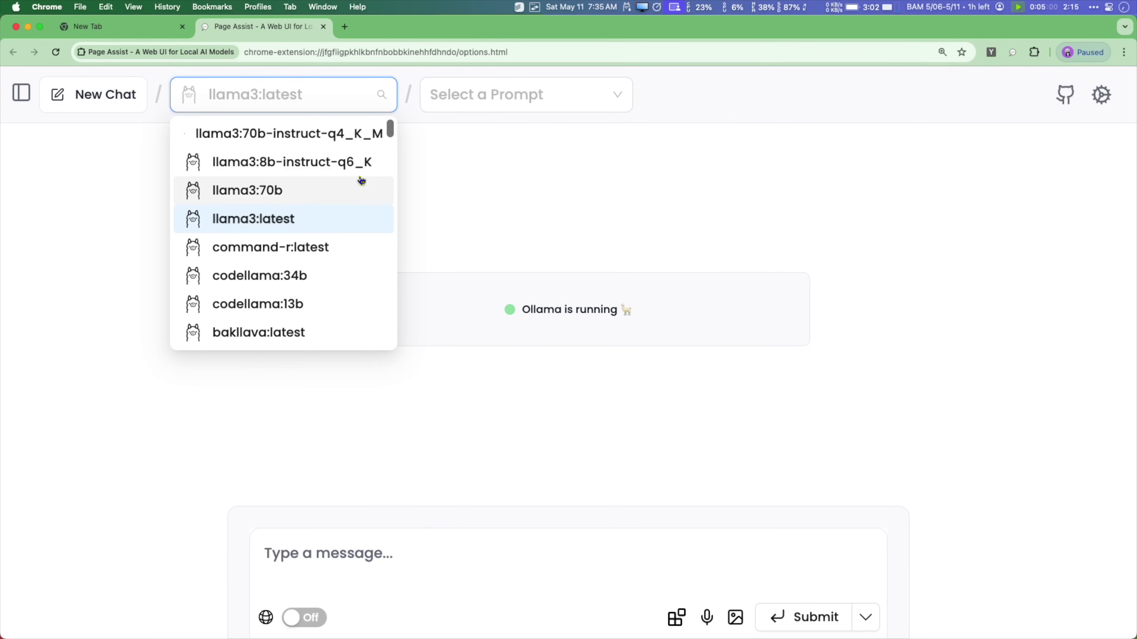
pyautogui.scroll(-5, 360, 179)
pyautogui.scroll(-10, 362, 180)
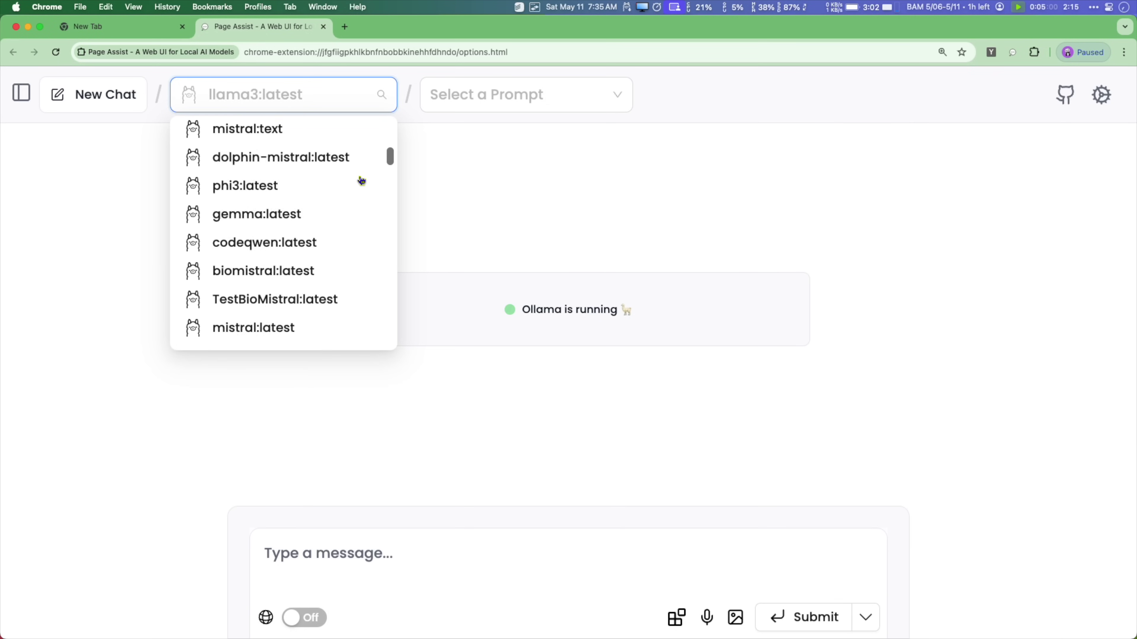
pyautogui.scroll(-1, 362, 180)
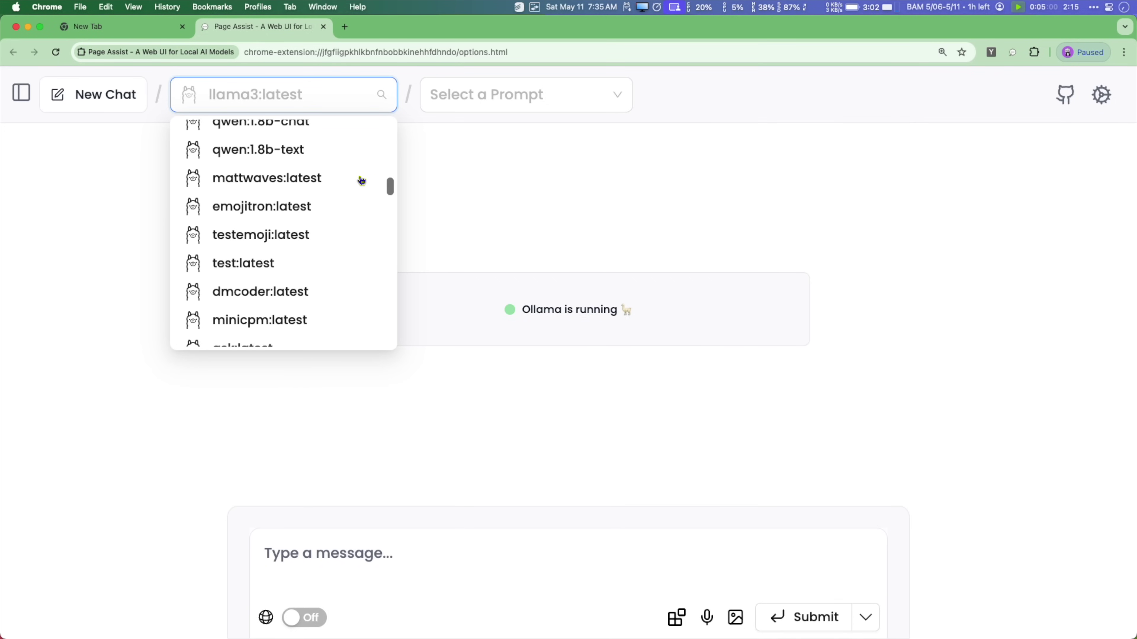
pyautogui.click(525, 92)
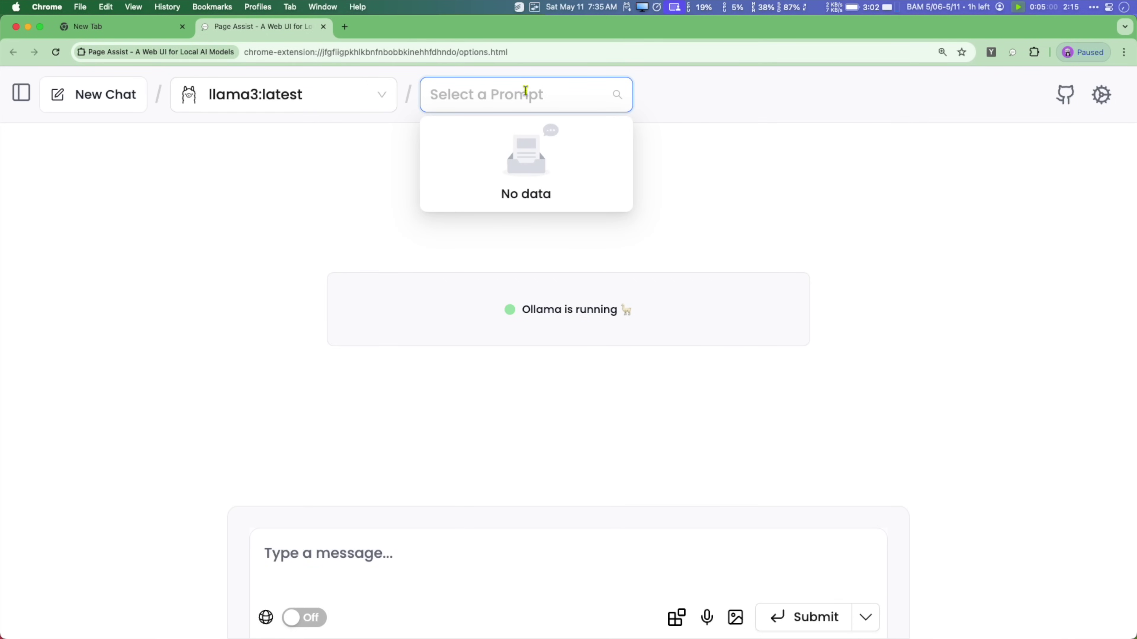
# Ask llama3:latest 'why is the sky blue'
pyautogui.click(322, 547)
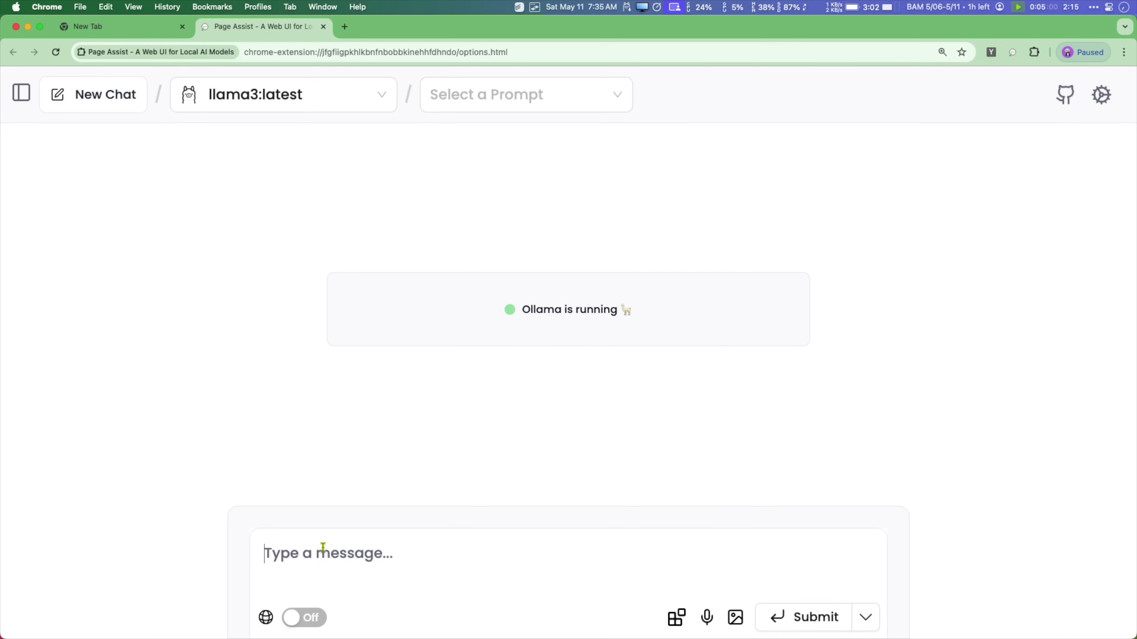
pyautogui.write('why ')
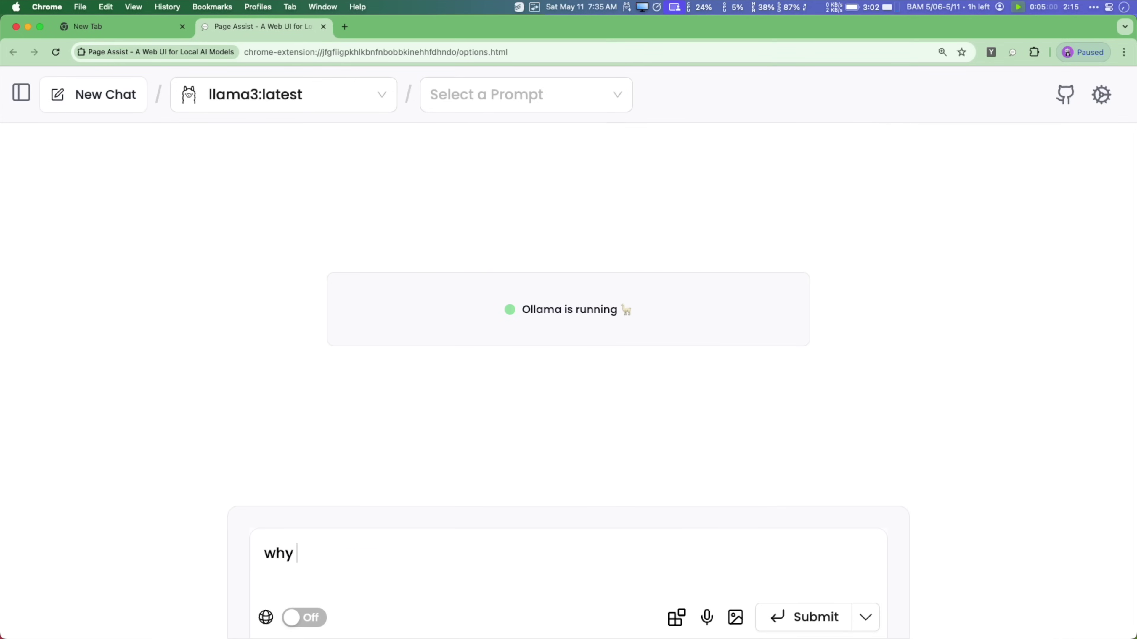
pyautogui.write('is the sky blue')
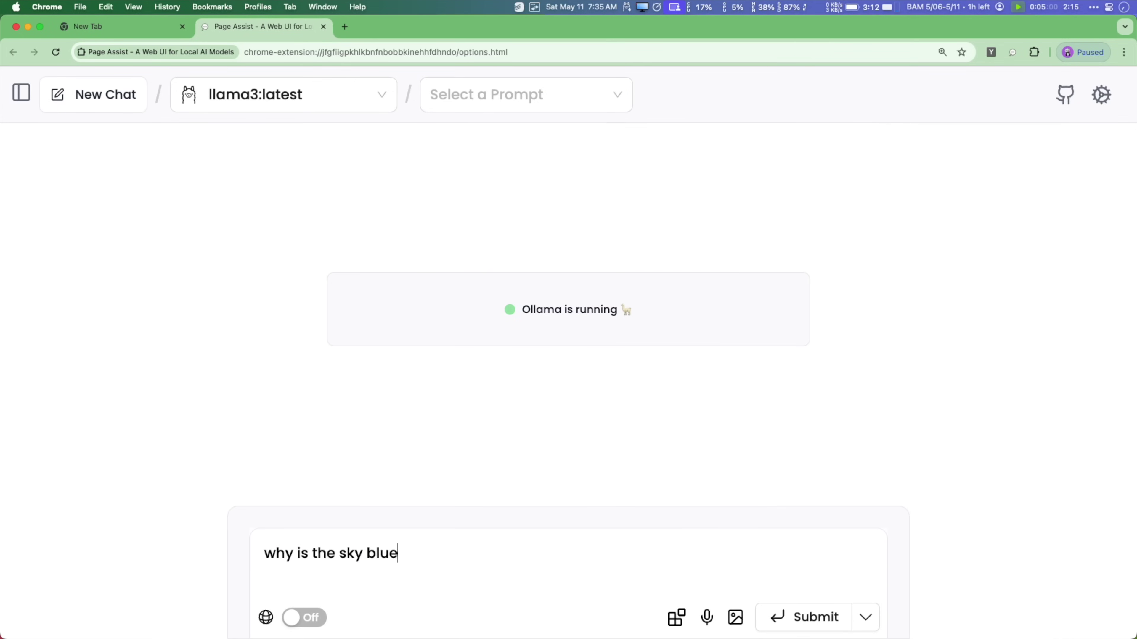
pyautogui.press('Return')
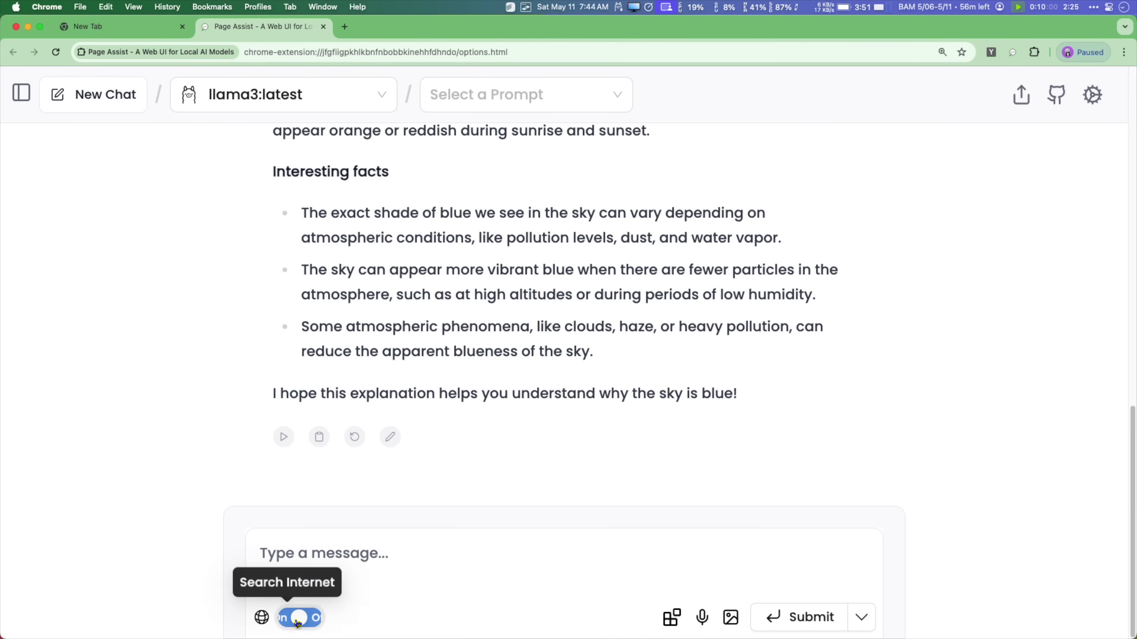
# With Search Internet on, ask how to get from Seattle to Bainbridge Island on the ferry
pyautogui.click(294, 618)
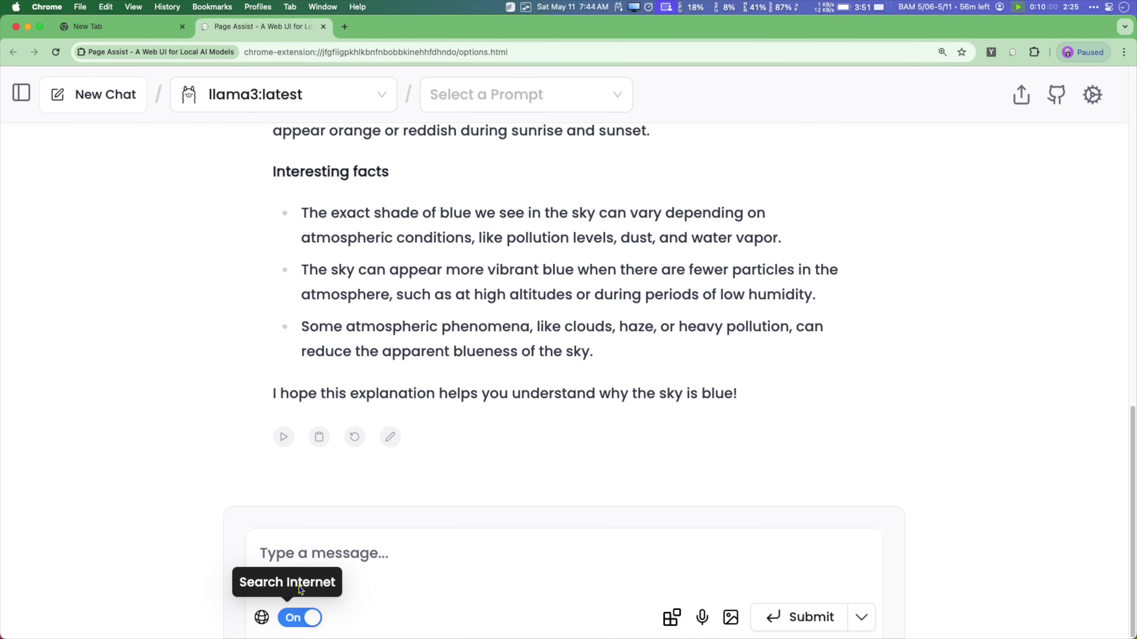
pyautogui.click(310, 552)
pyautogui.write('how do i get from seattle to bainbridge island on the ferry')
pyautogui.press('Return')
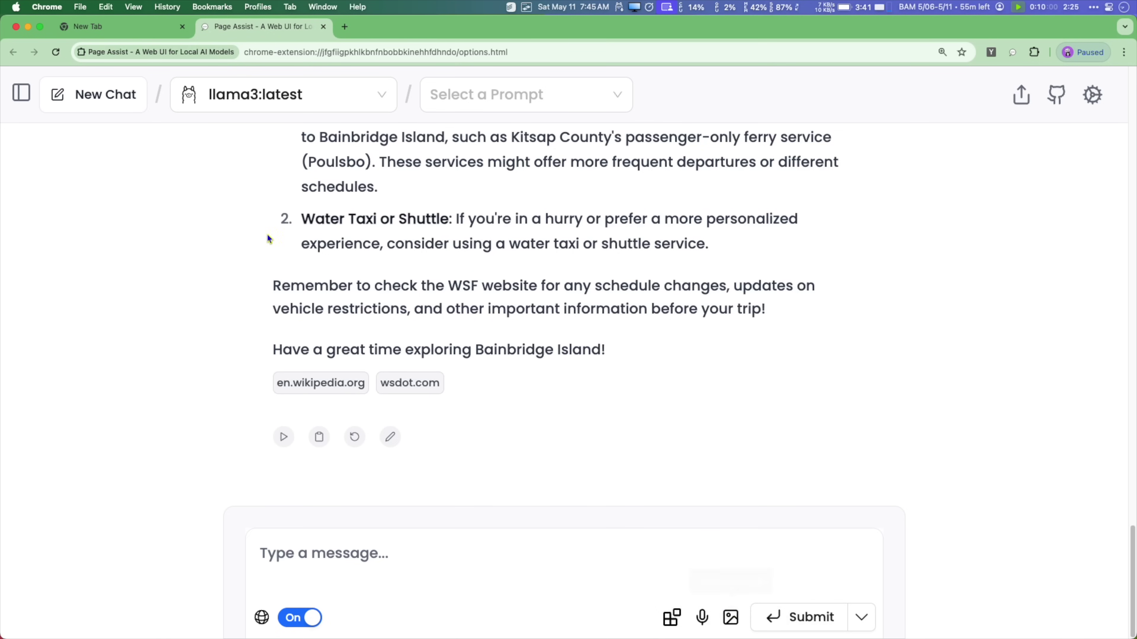
pyautogui.click(25, 93)
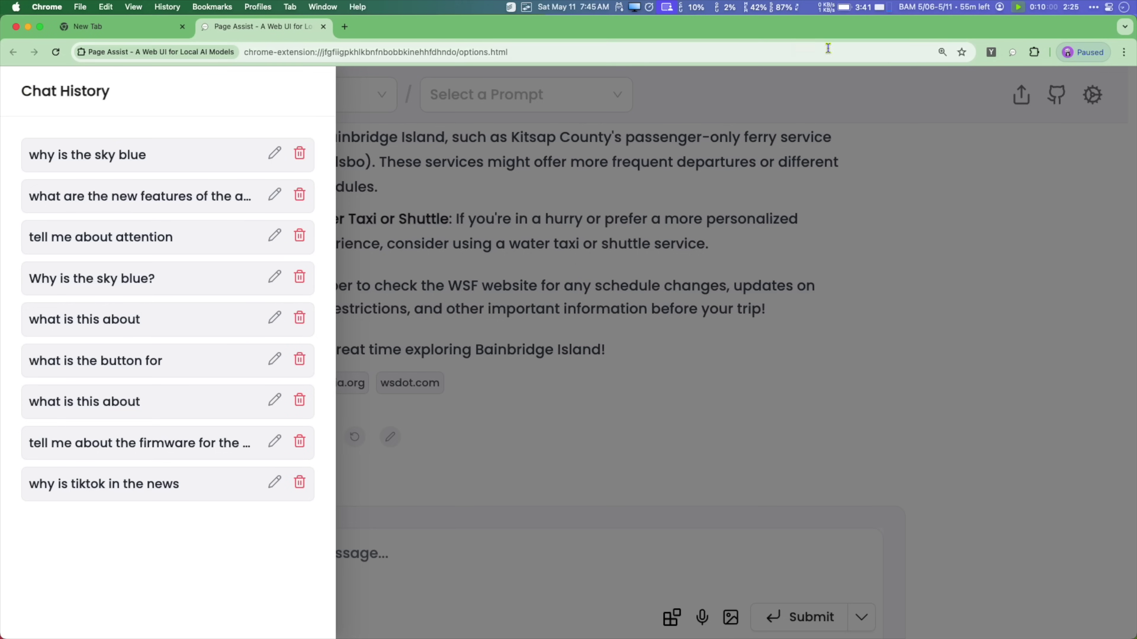
pyautogui.click(1019, 104)
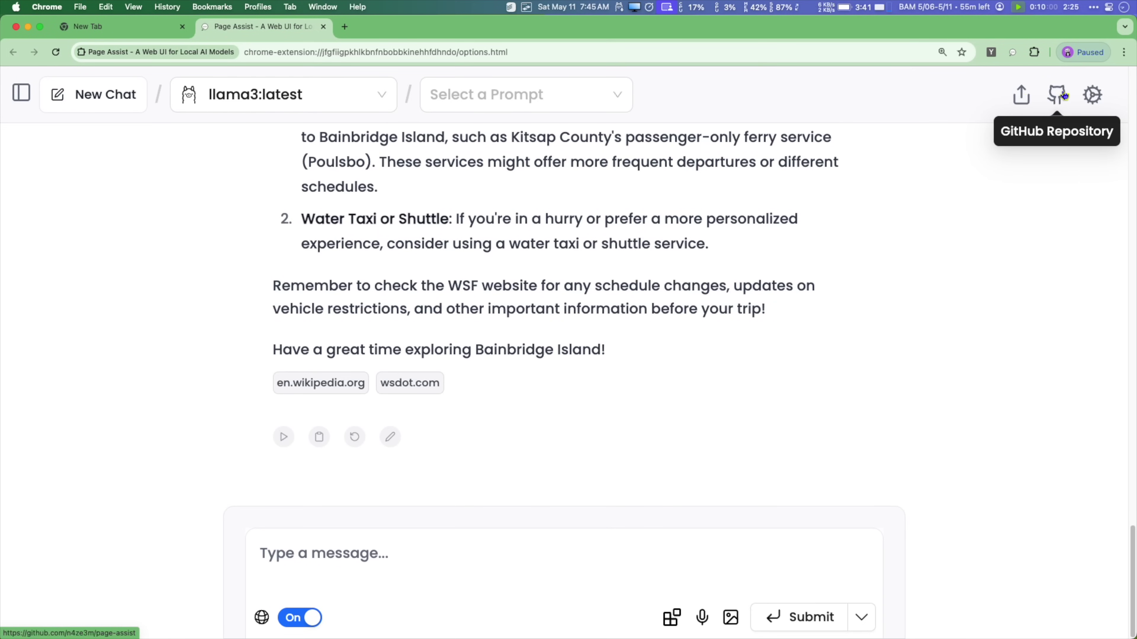
pyautogui.click(1090, 94)
pyautogui.scroll(10, 948, 186)
pyautogui.scroll(3, 950, 192)
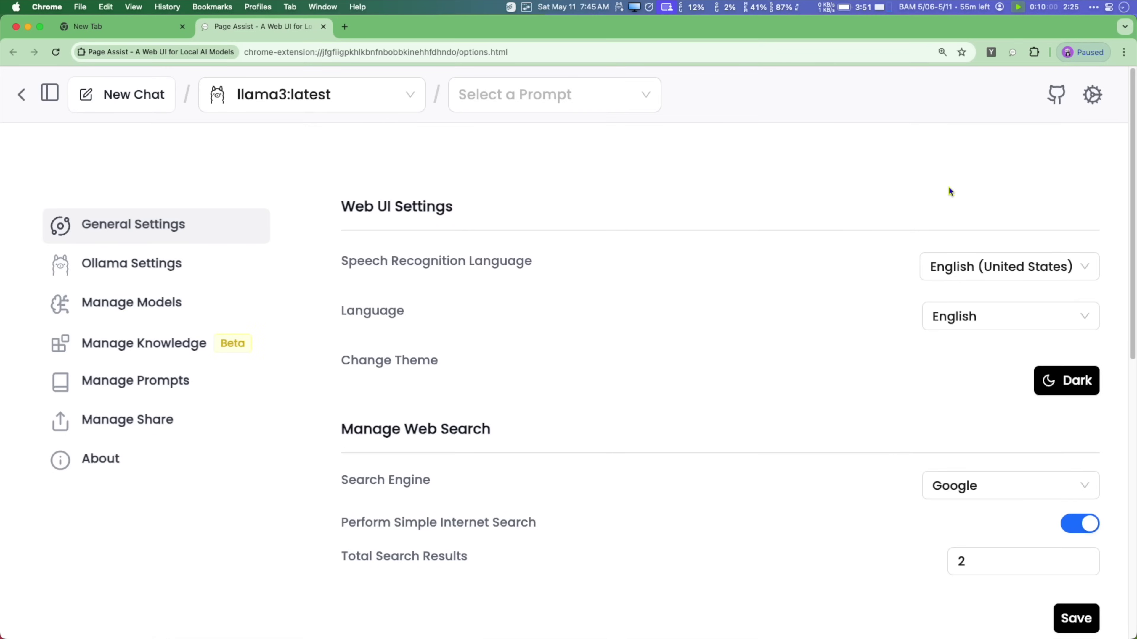
pyautogui.scroll(-5, 948, 186)
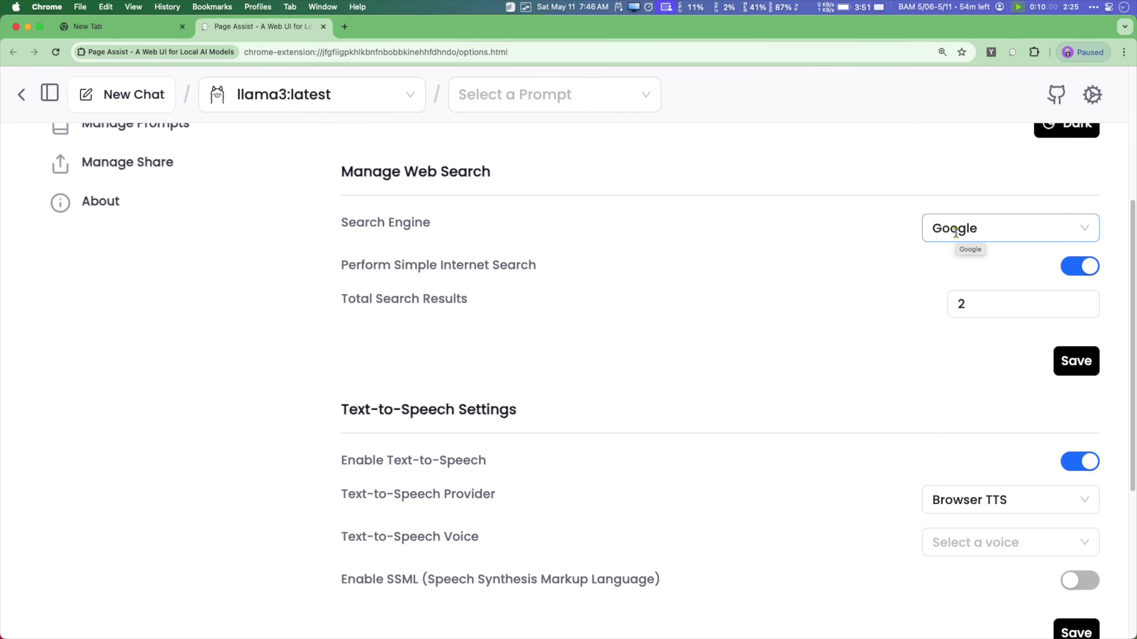
pyautogui.click(955, 231)
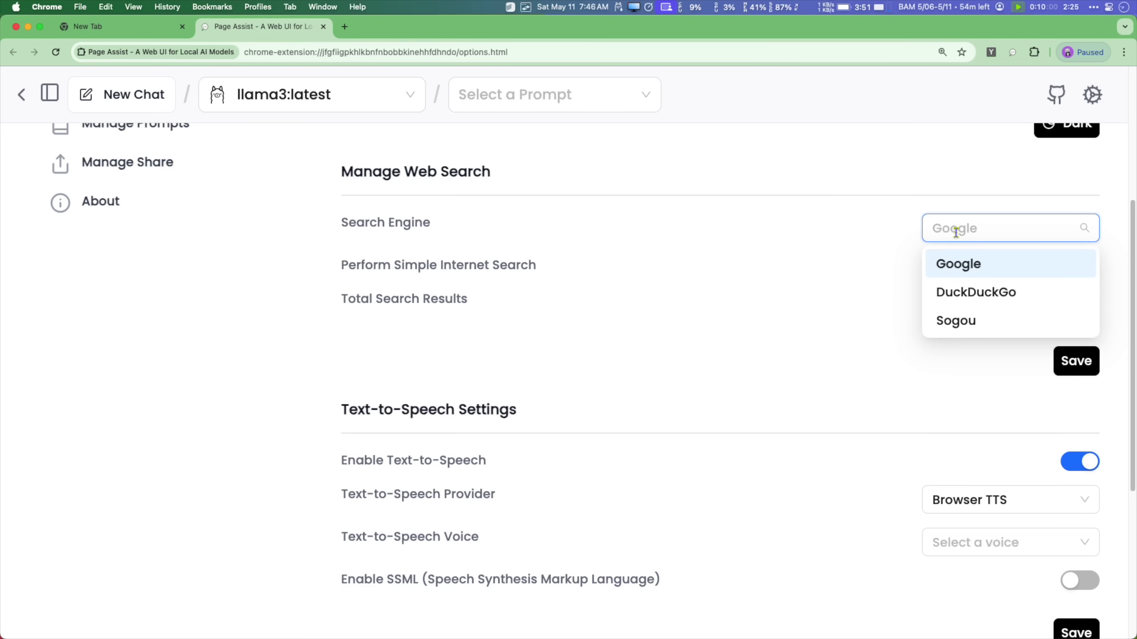
pyautogui.click(885, 226)
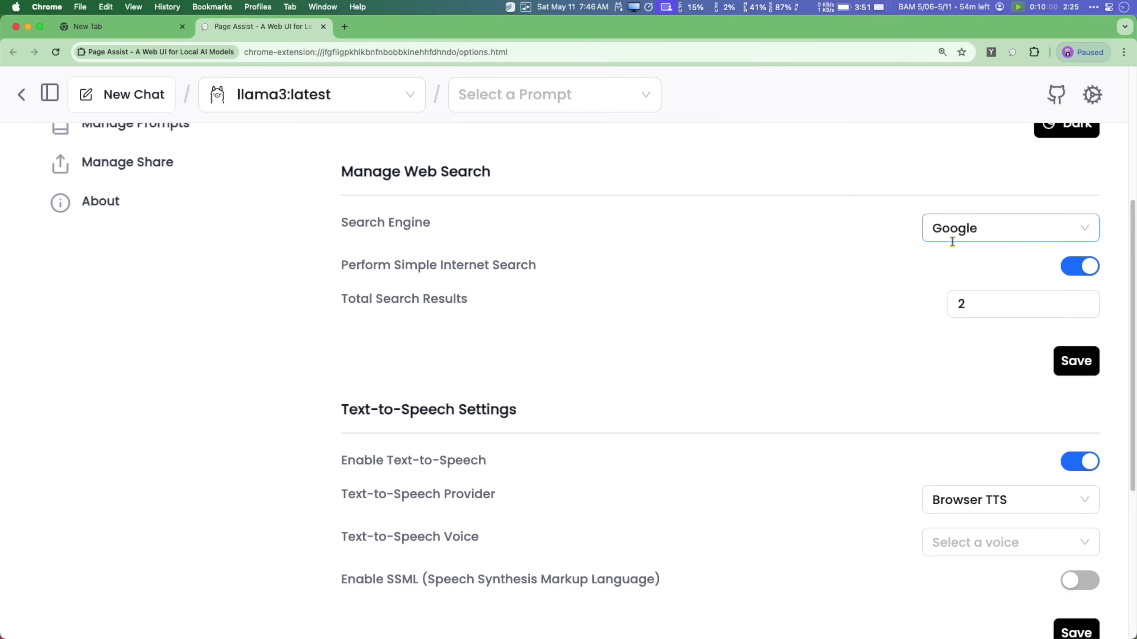
pyautogui.scroll(-5, 954, 242)
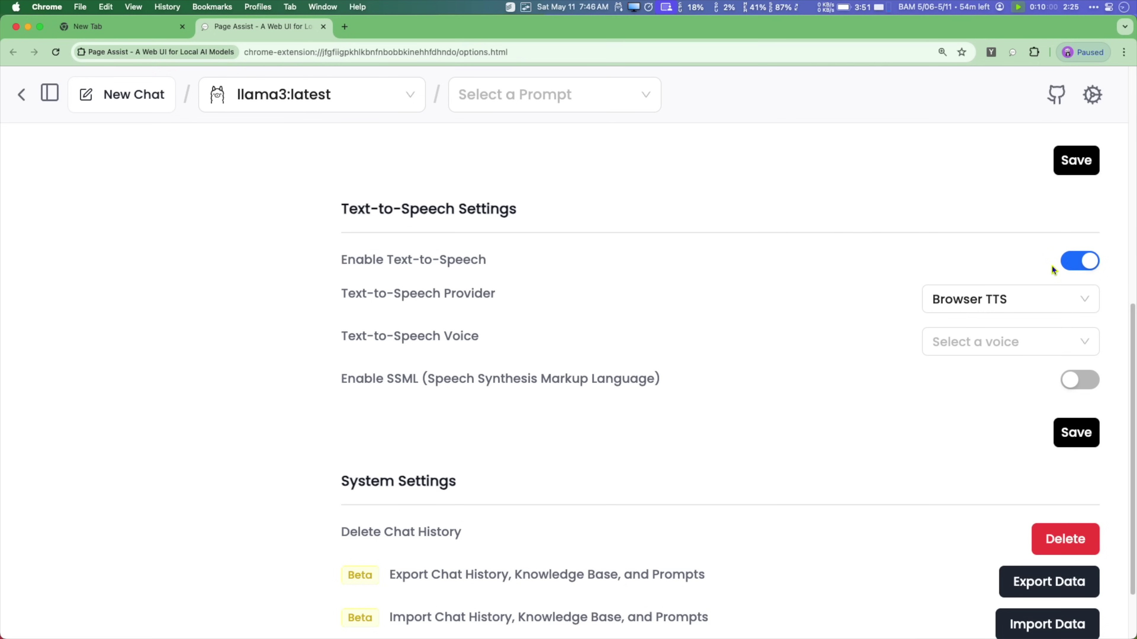
pyautogui.click(1034, 346)
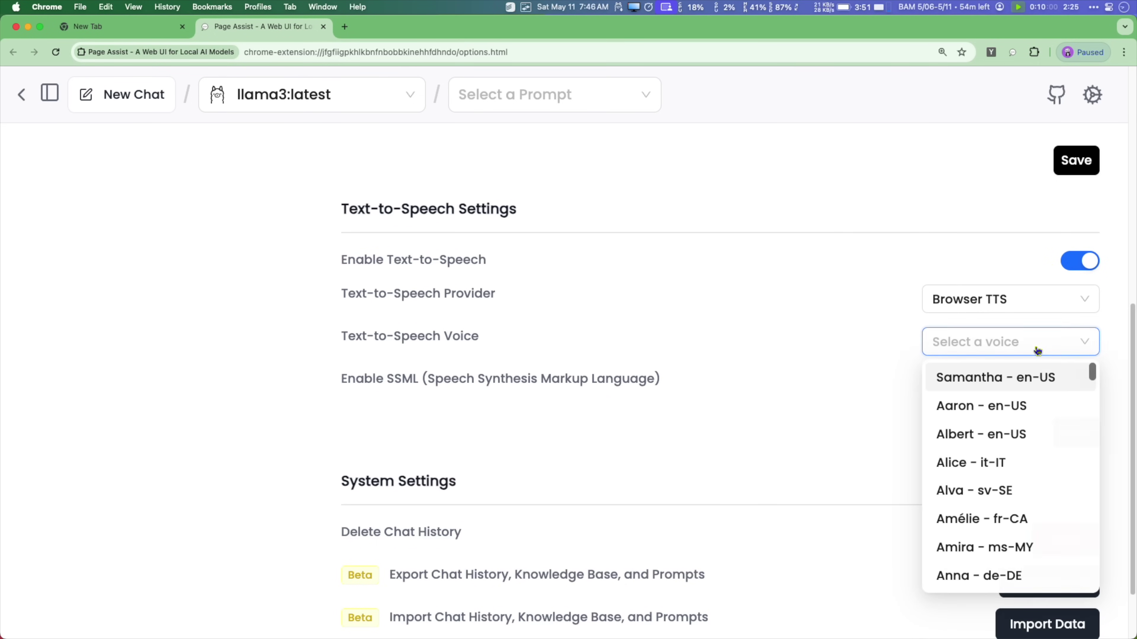
pyautogui.click(1027, 413)
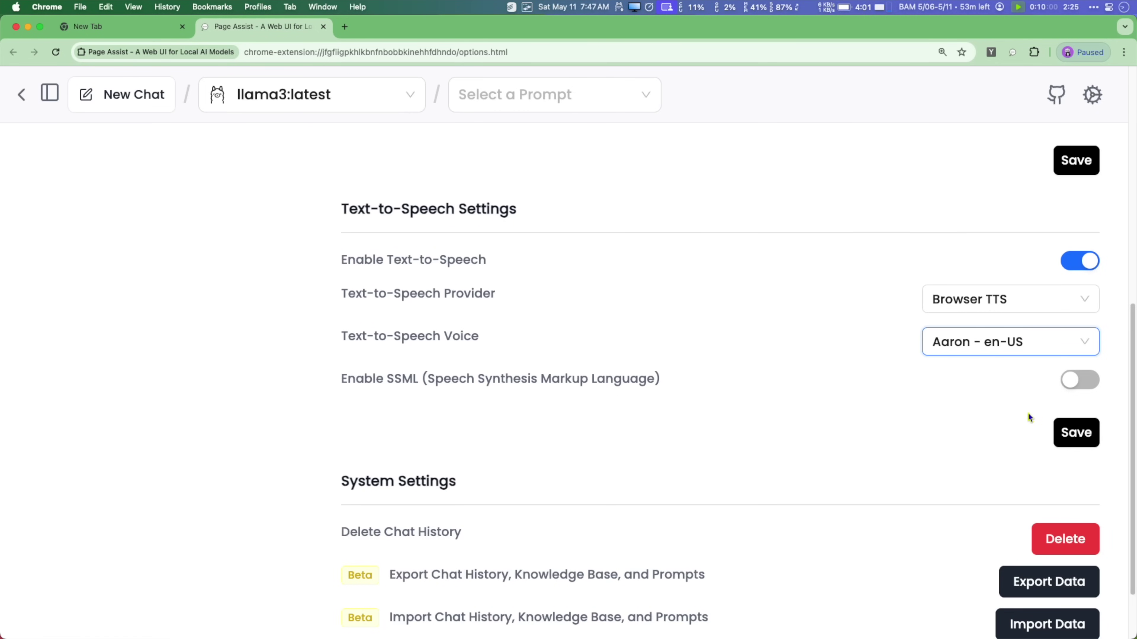
pyautogui.scroll(-3, 1028, 413)
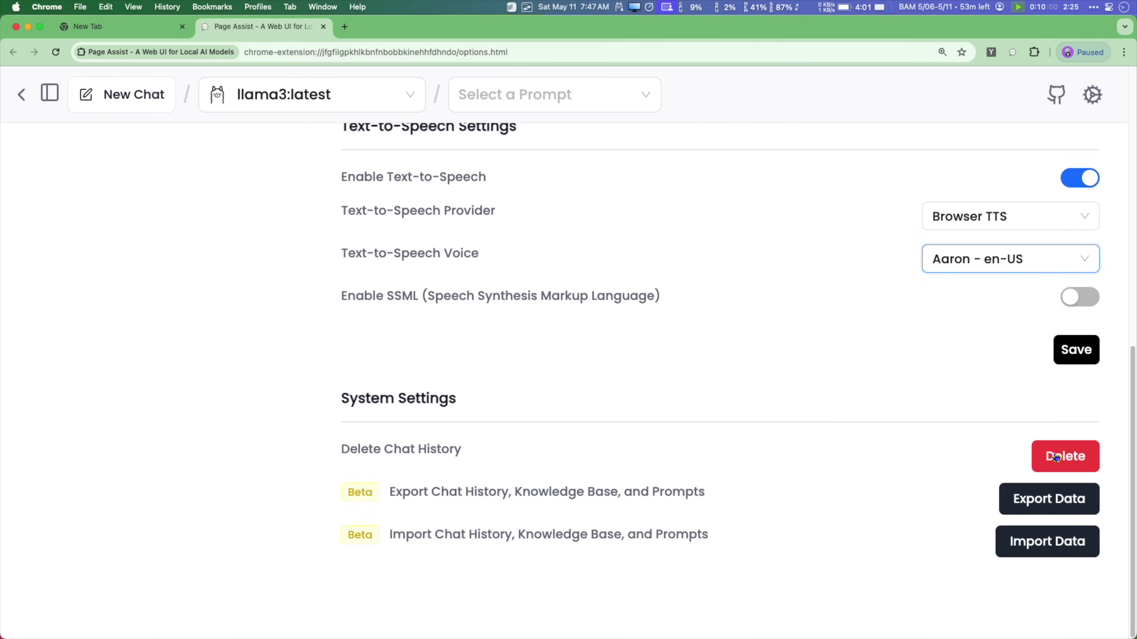
pyautogui.click(1056, 457)
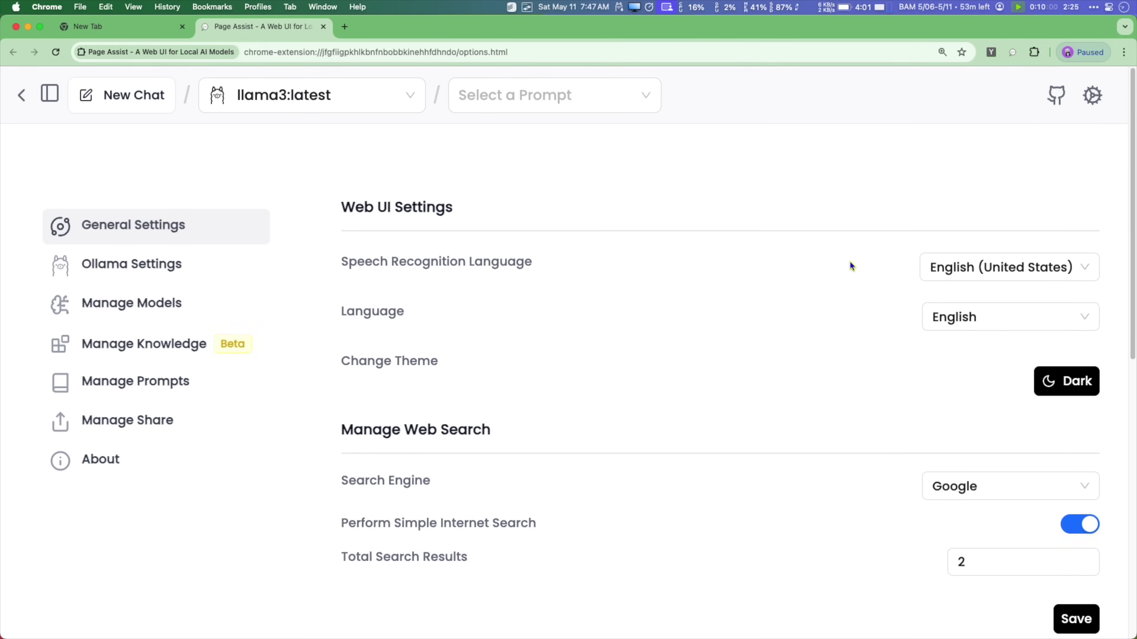
# In Ollama Settings, review chunk size 1000, overlap 200, and the RAG and Web prompt templates
pyautogui.click(141, 266)
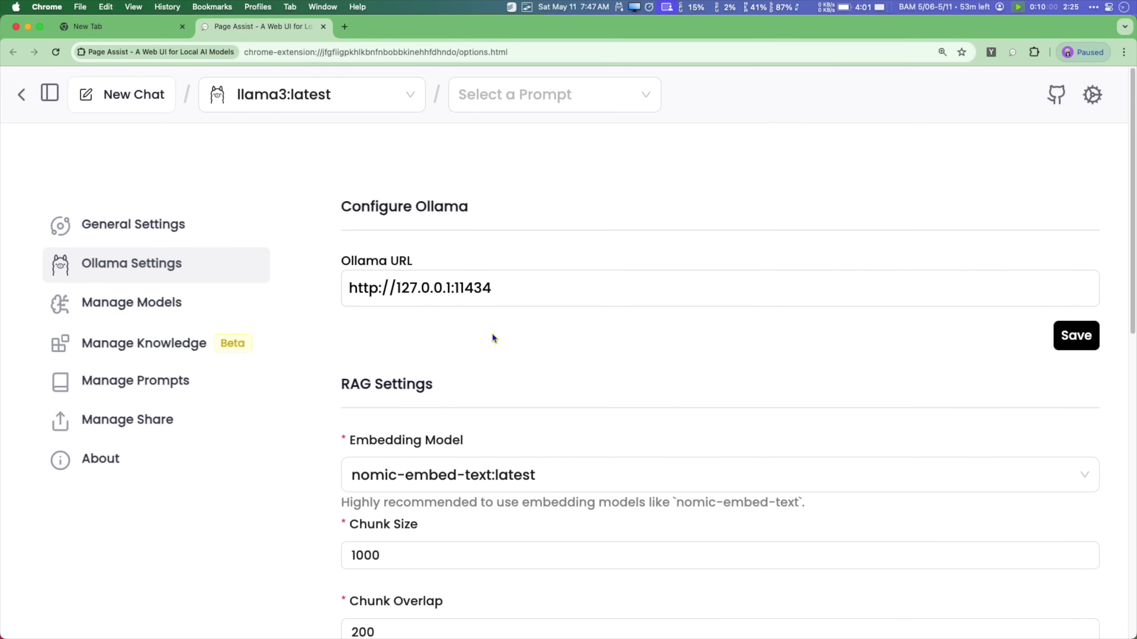
pyautogui.scroll(-5, 493, 335)
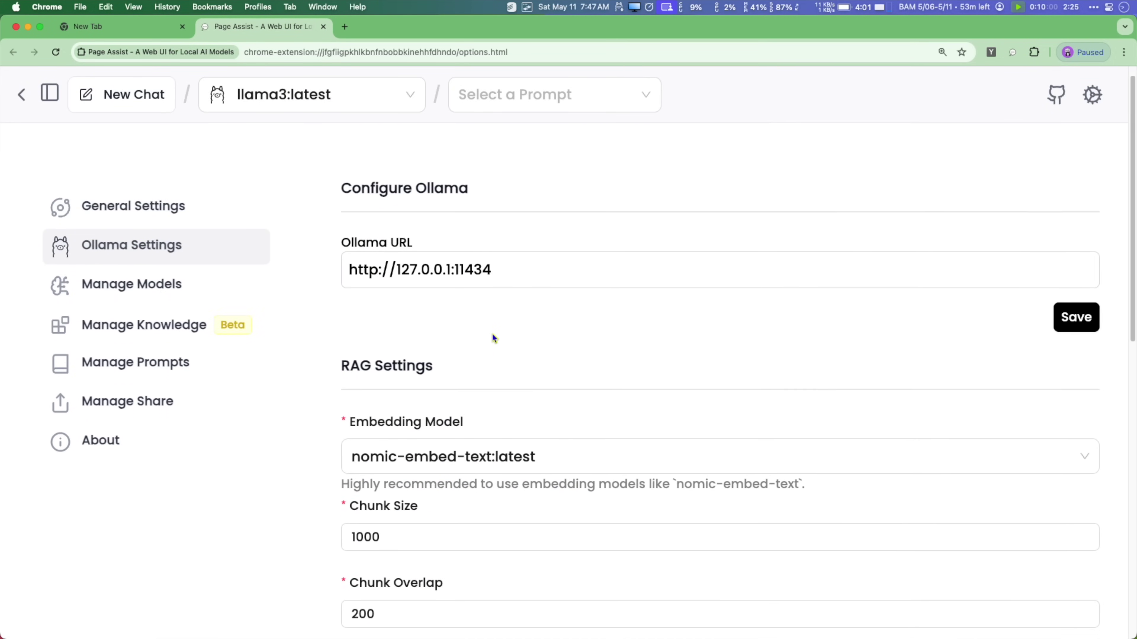
pyautogui.scroll(-5, 494, 338)
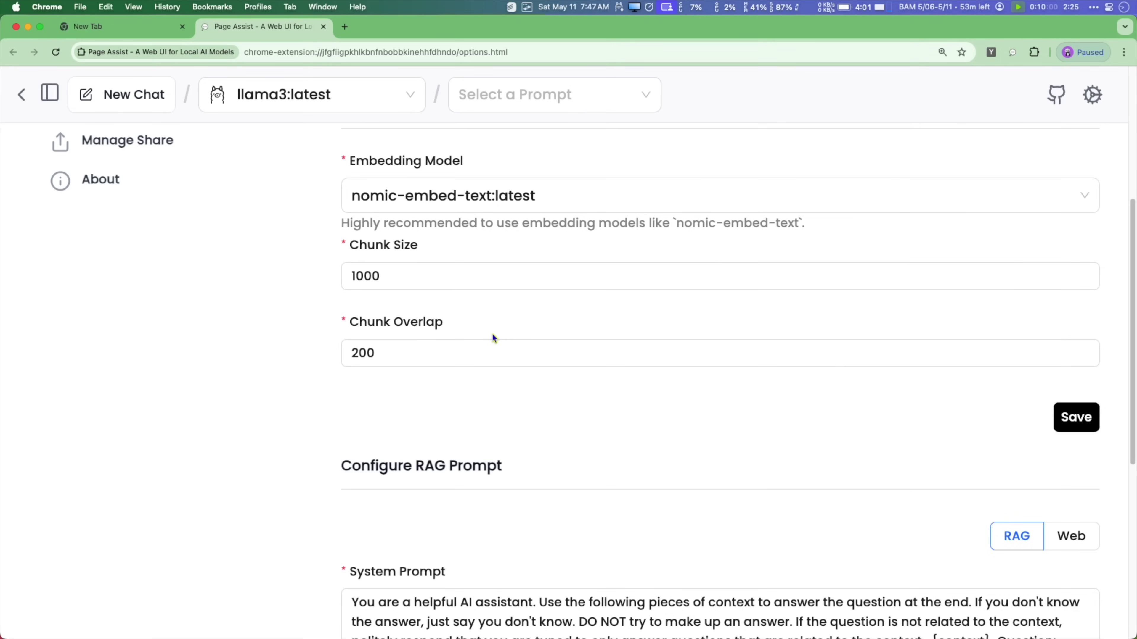
pyautogui.scroll(-10, 491, 336)
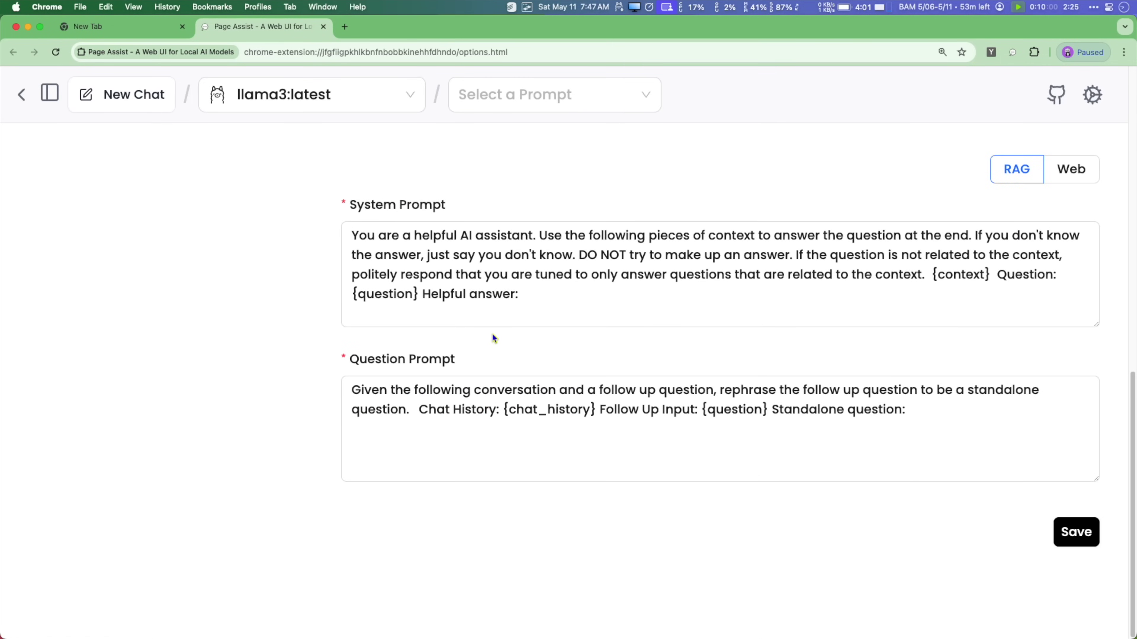
pyautogui.click(1058, 167)
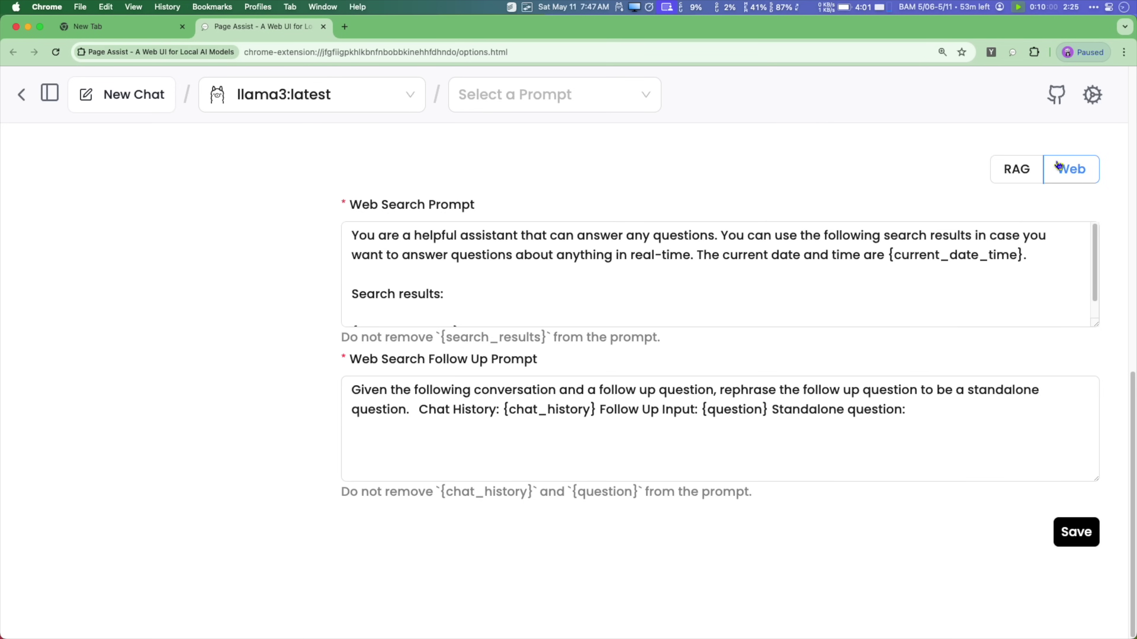
pyautogui.scroll(15, 1059, 167)
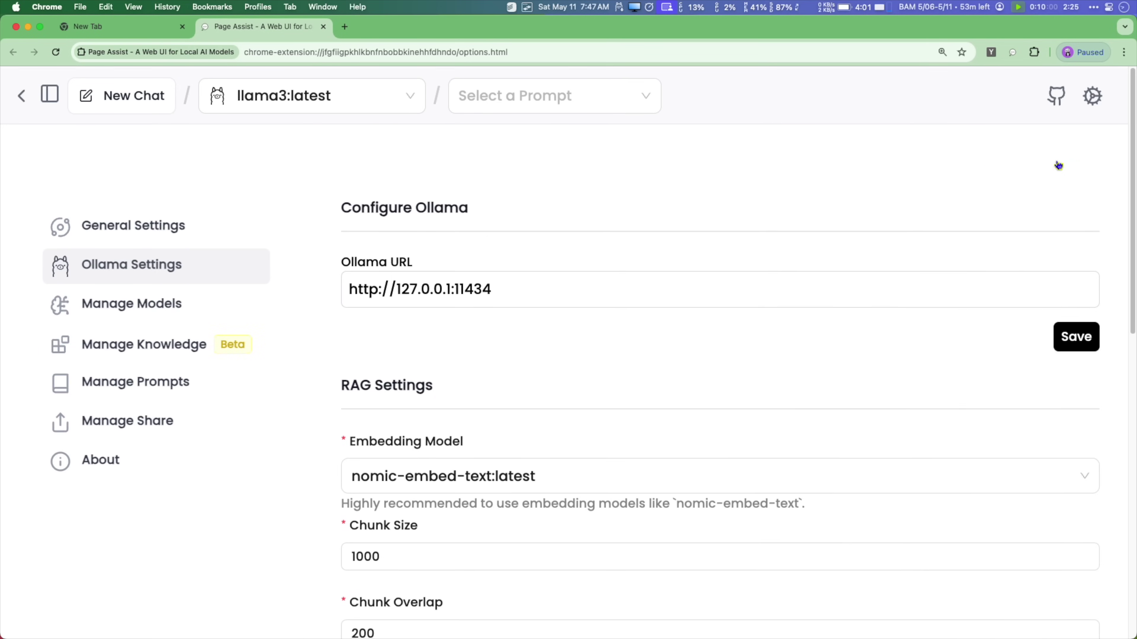
# Browse the installed models table, including llama3:70b-instruct-q4_K_M (40 GB) and nomic-embed-text:latest
pyautogui.click(152, 303)
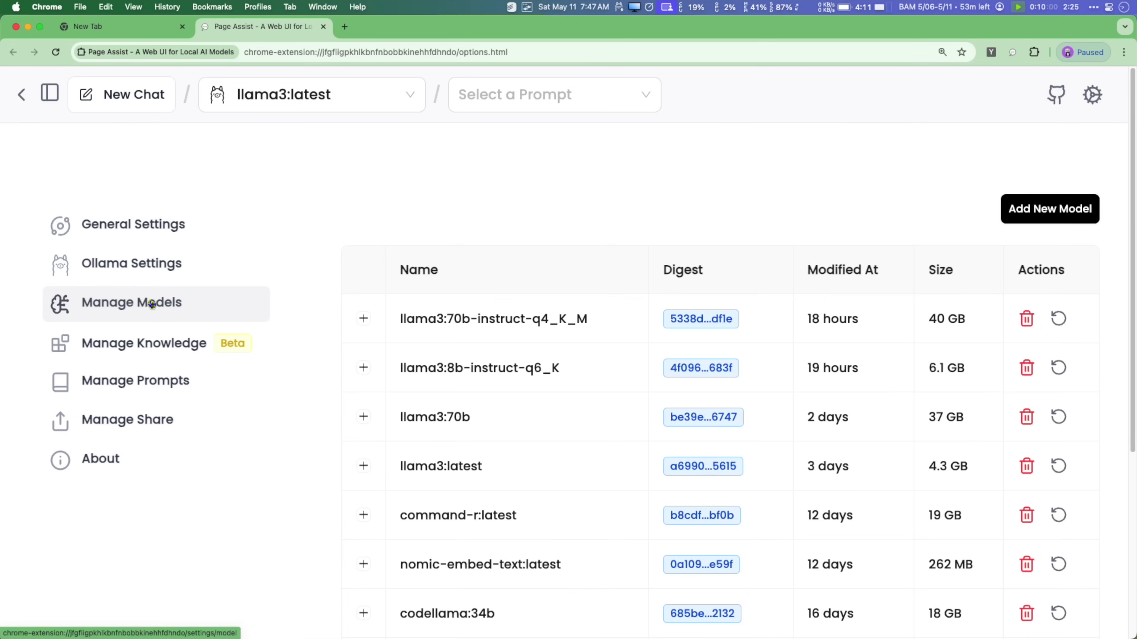
pyautogui.scroll(-3, 605, 359)
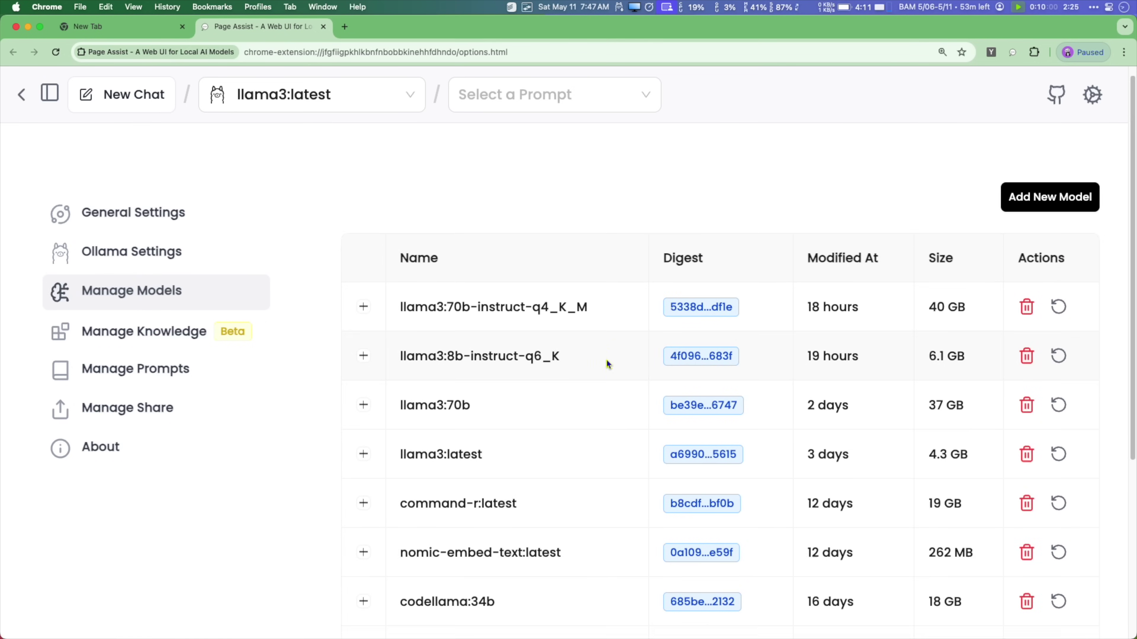
pyautogui.scroll(-8, 607, 361)
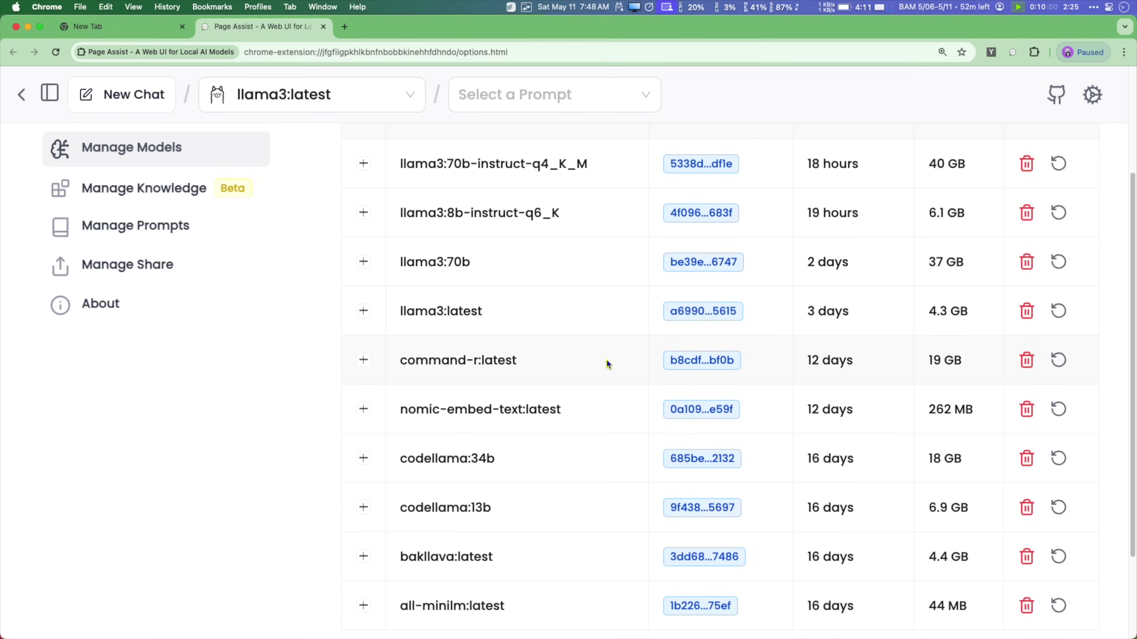
pyautogui.scroll(-1, 607, 361)
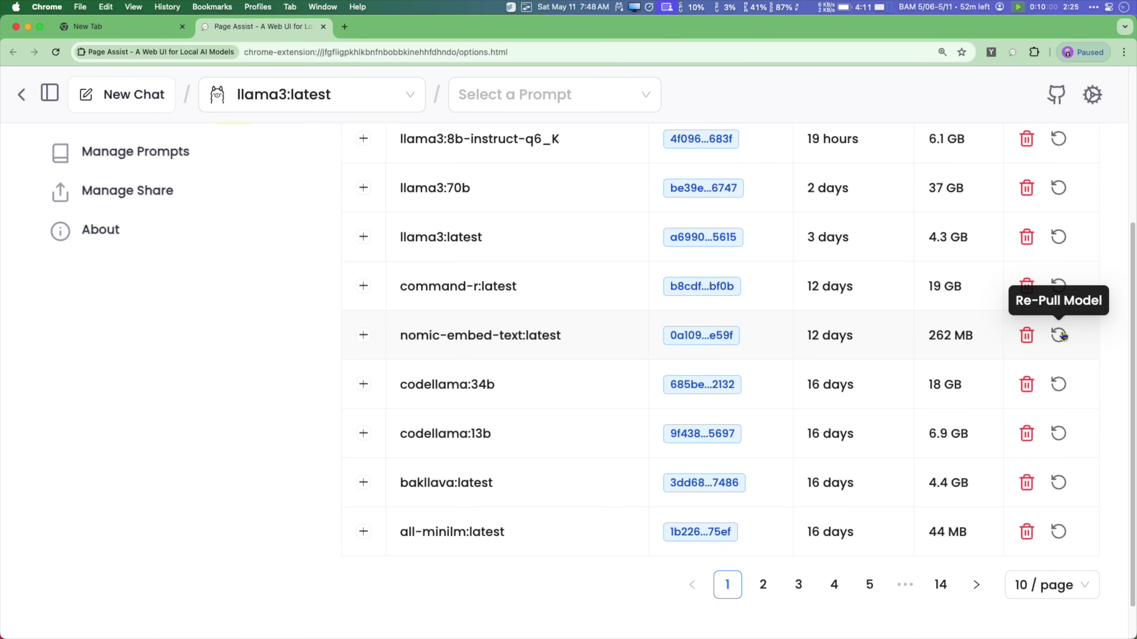
pyautogui.scroll(5, 1062, 335)
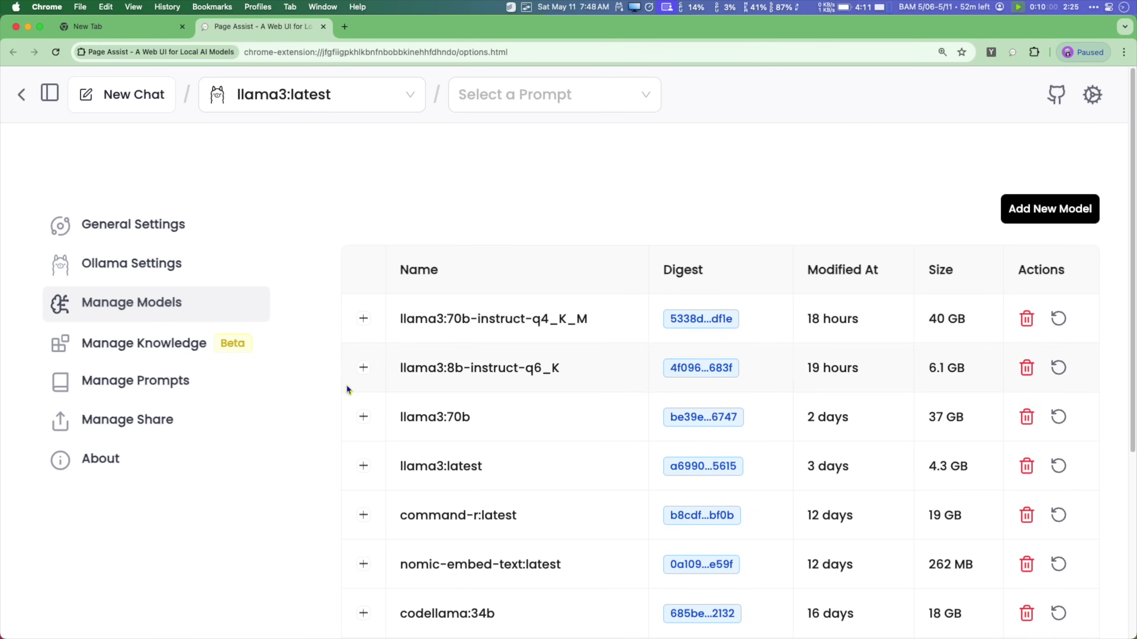
# Upload attention-is-not-all-you-need-anymore.pdf as a new knowledge entry titled 'Attention is not all you need'
pyautogui.click(180, 353)
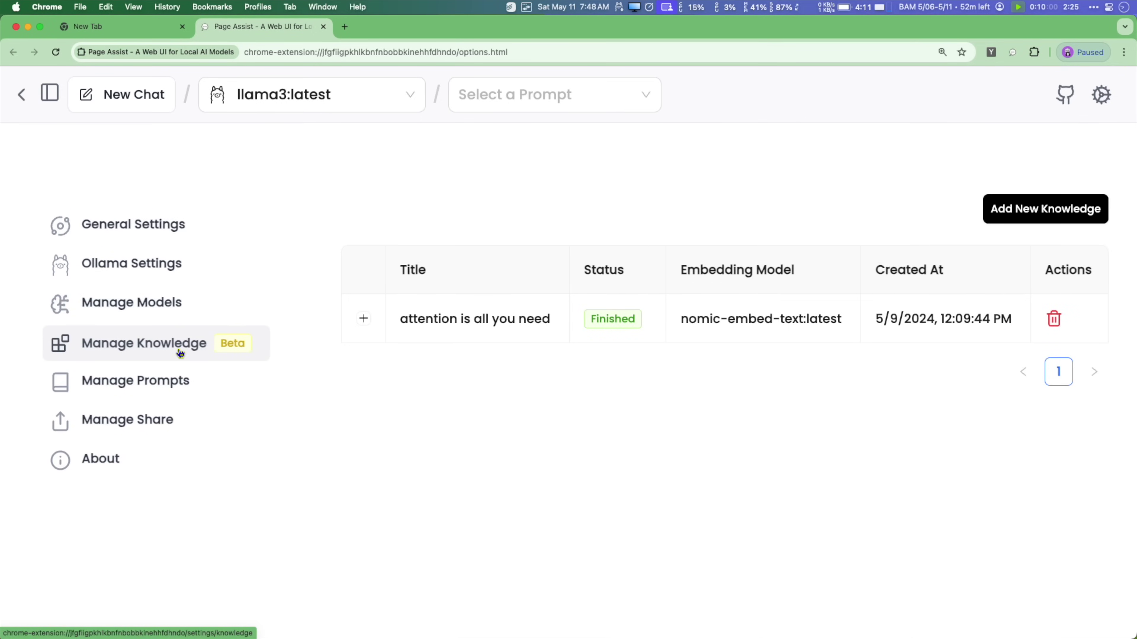
pyautogui.click(1001, 218)
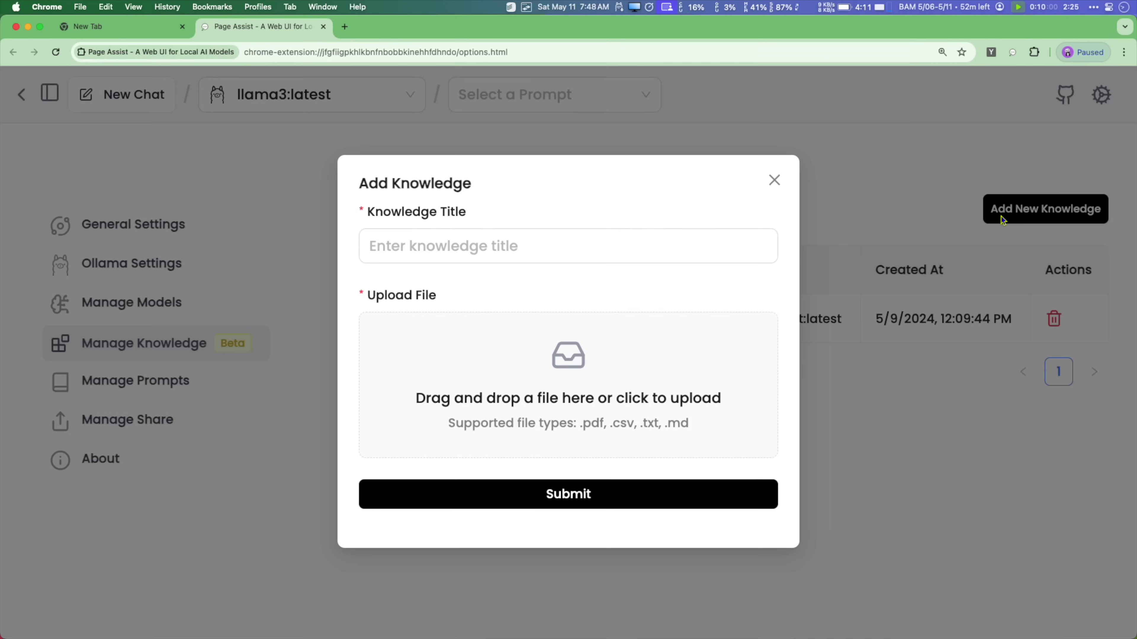
pyautogui.click(542, 383)
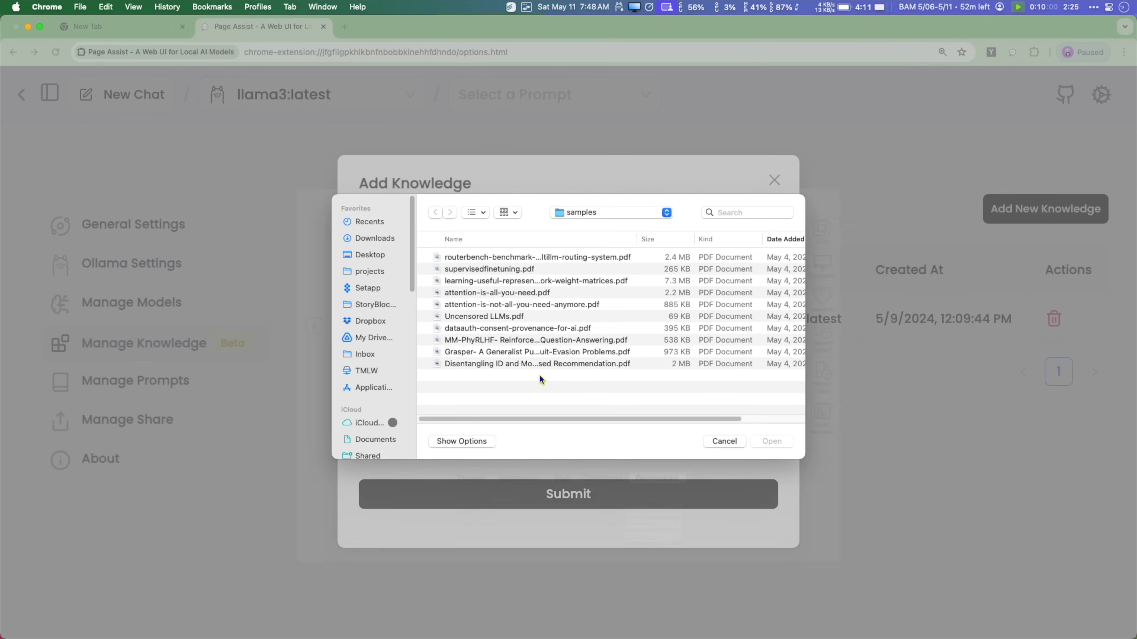
pyautogui.click(515, 294)
pyautogui.doubleClick(510, 306)
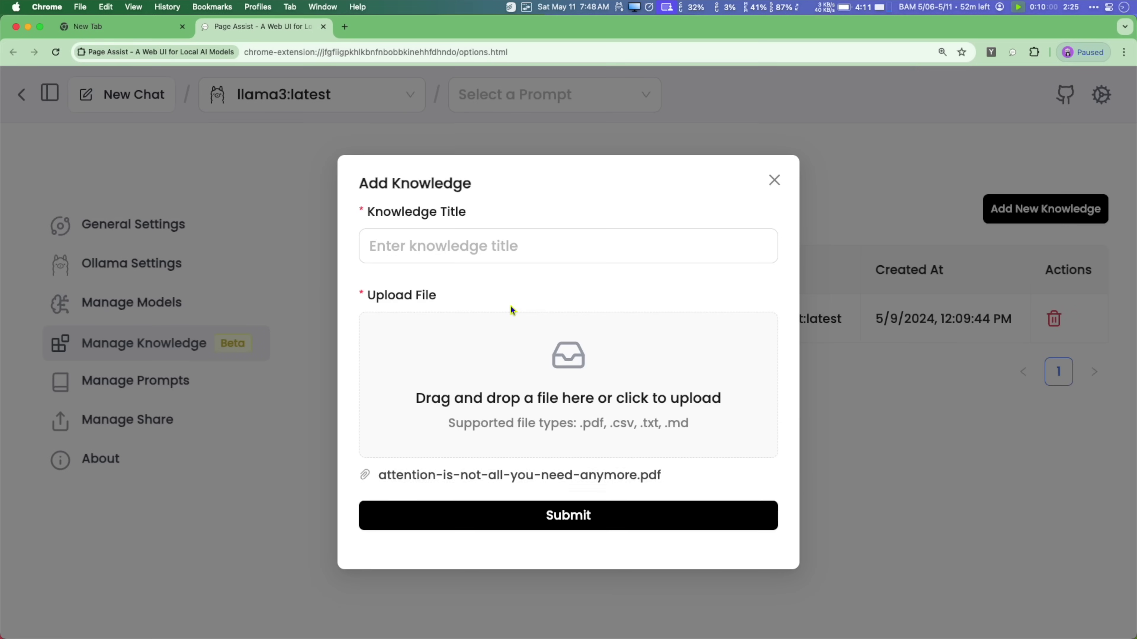
pyautogui.write('Attention is not all you need')
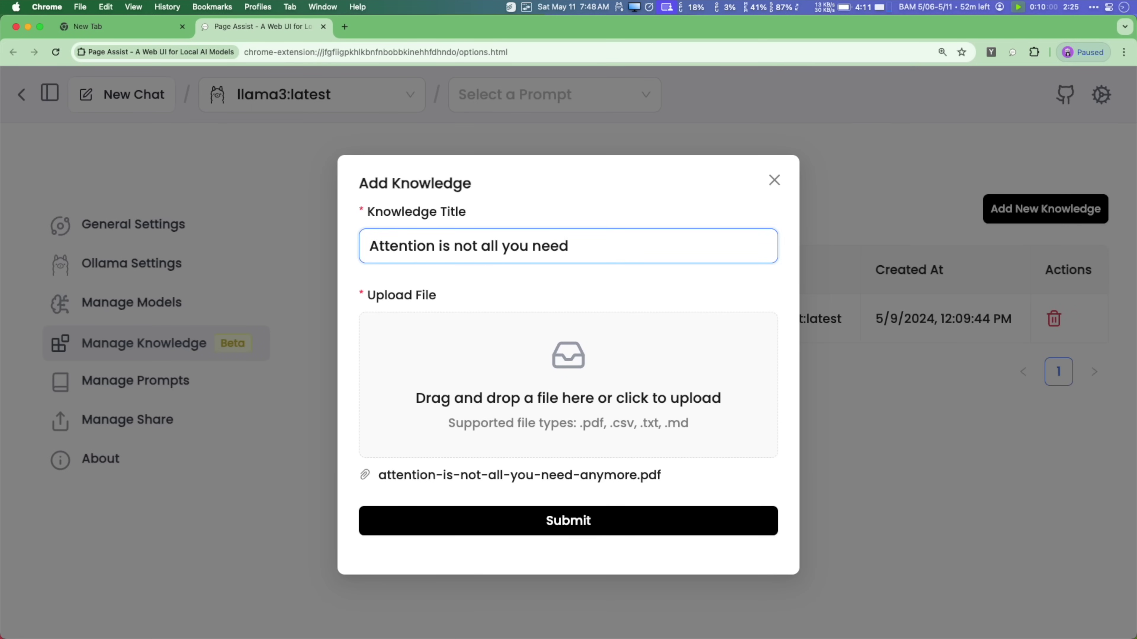
pyautogui.click(515, 517)
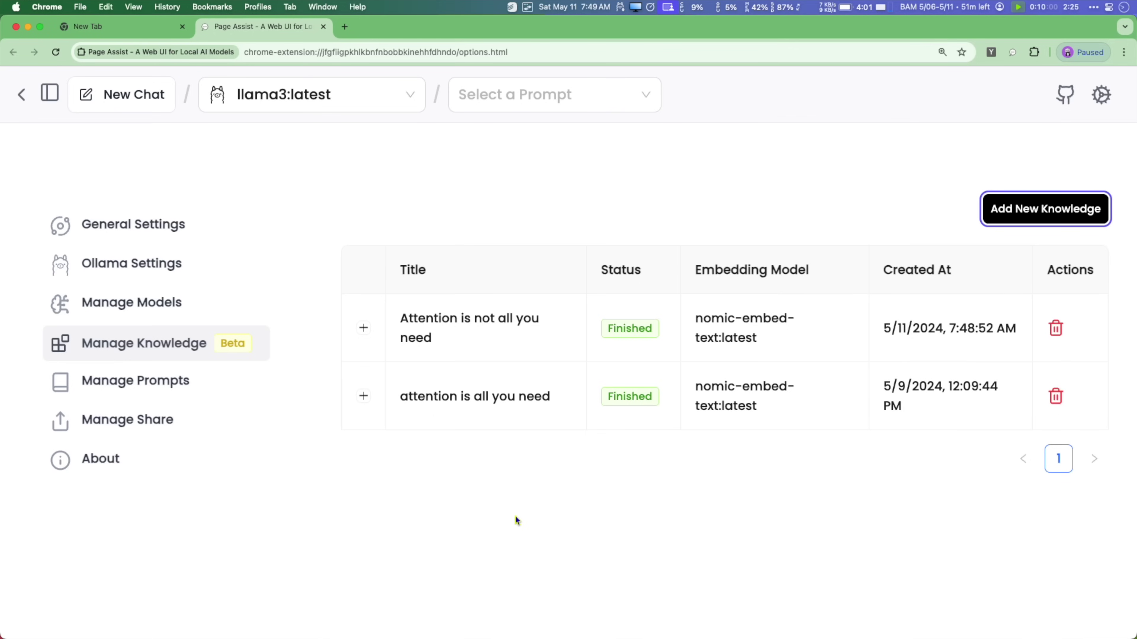
# Add the 'Age Specific' prompt: 'Rewrite the text targeting a reader who is {age} years old.'
pyautogui.click(117, 381)
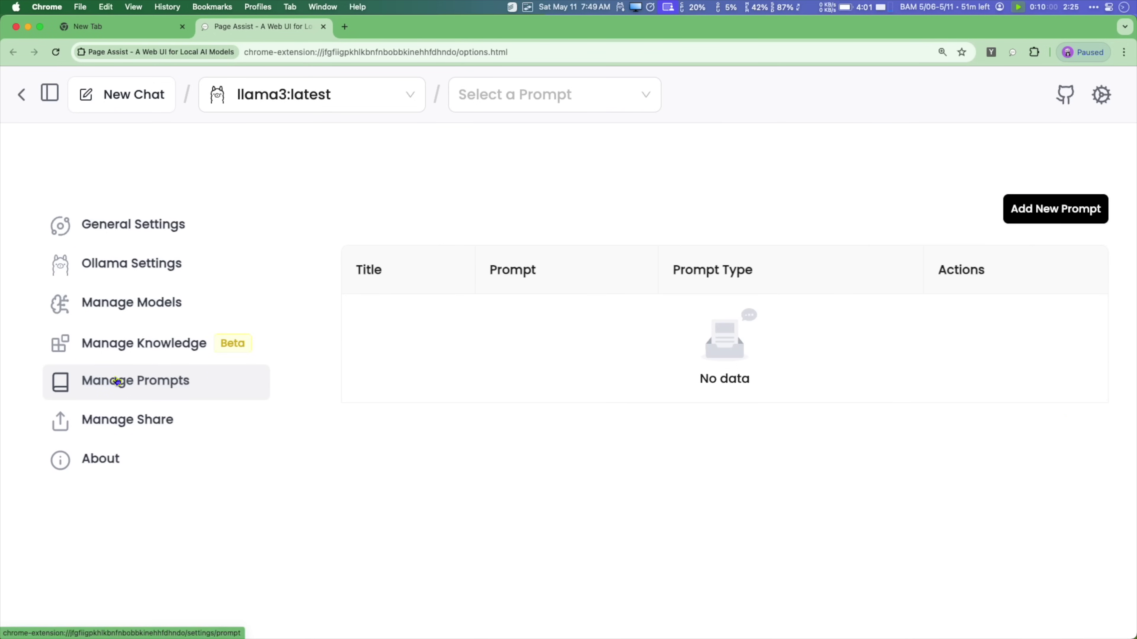
pyautogui.click(1073, 209)
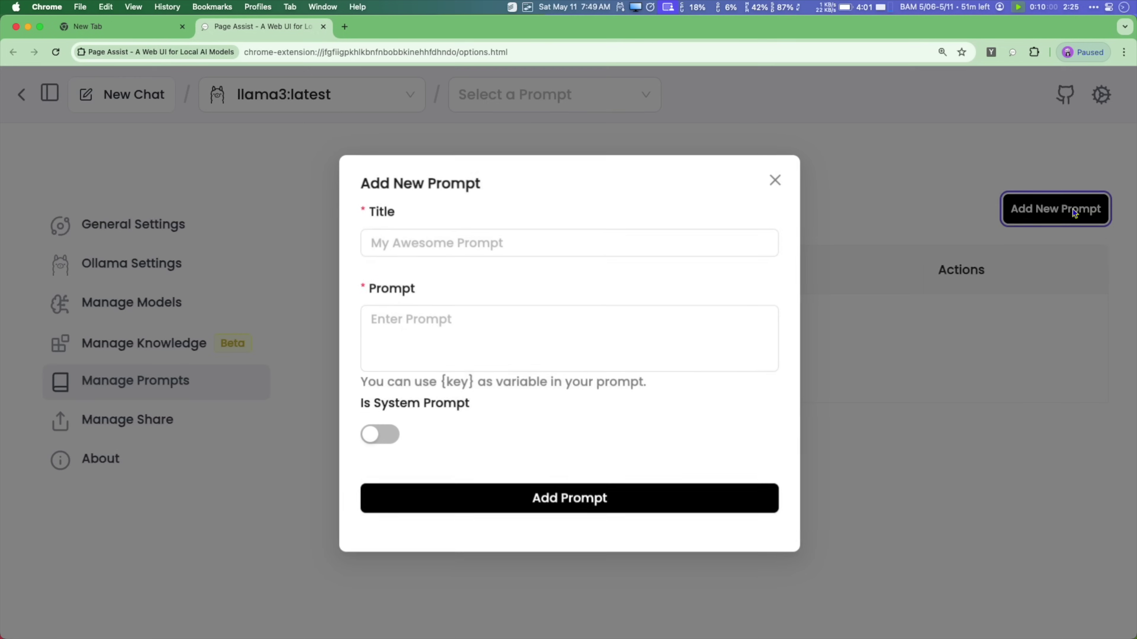
pyautogui.write('Age Specific')
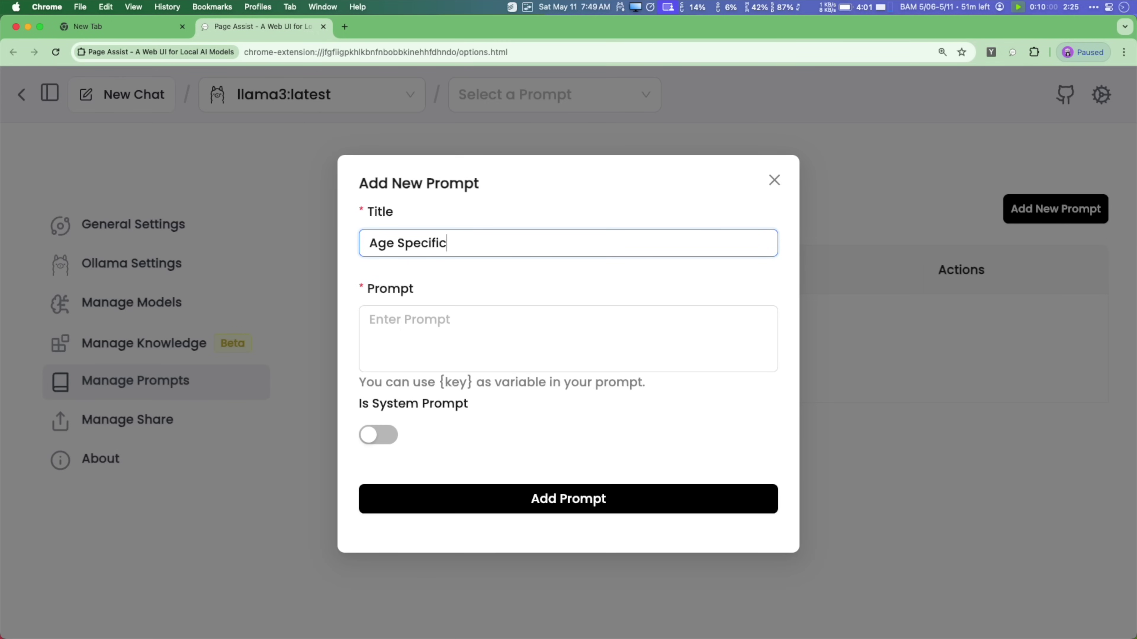
pyautogui.click(501, 337)
pyautogui.write('Rewrite the text targeting a reader who is {age} years old.')
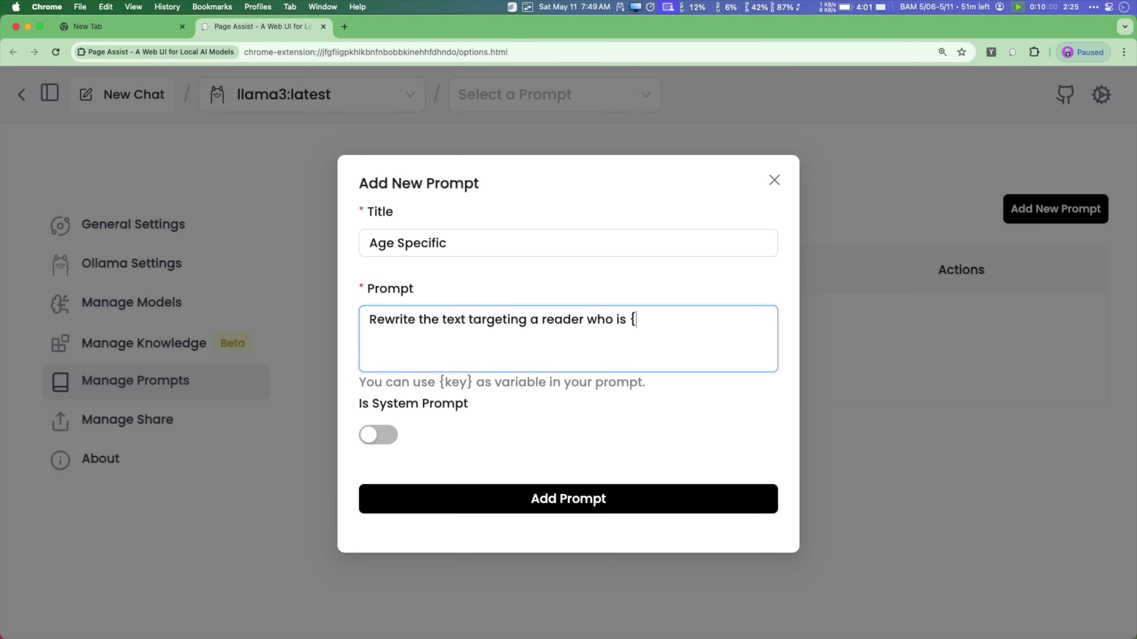
pyautogui.click(493, 499)
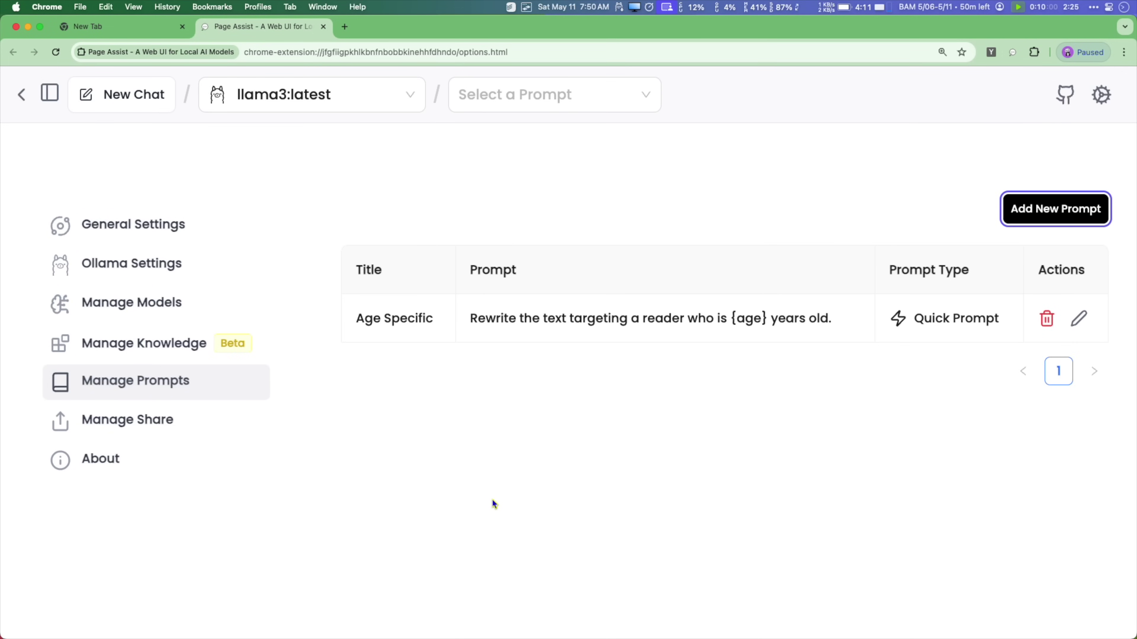
pyautogui.click(157, 423)
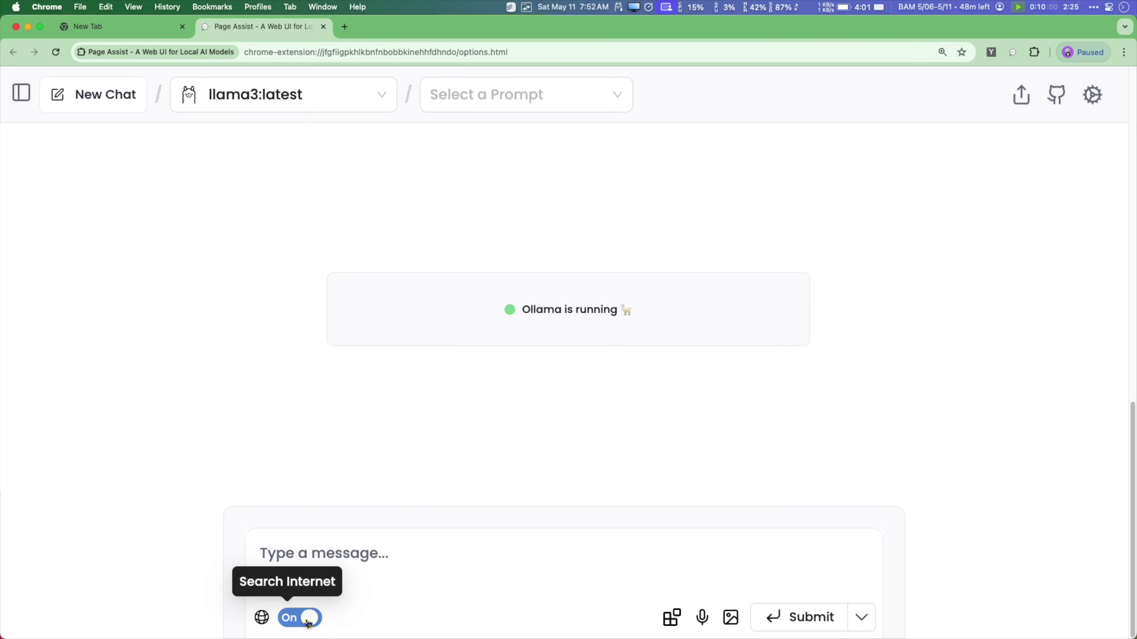
# With internet search off, ask 'Tell me about attention' using the Attention is not all you need knowledge
pyautogui.click(308, 623)
pyautogui.click(678, 624)
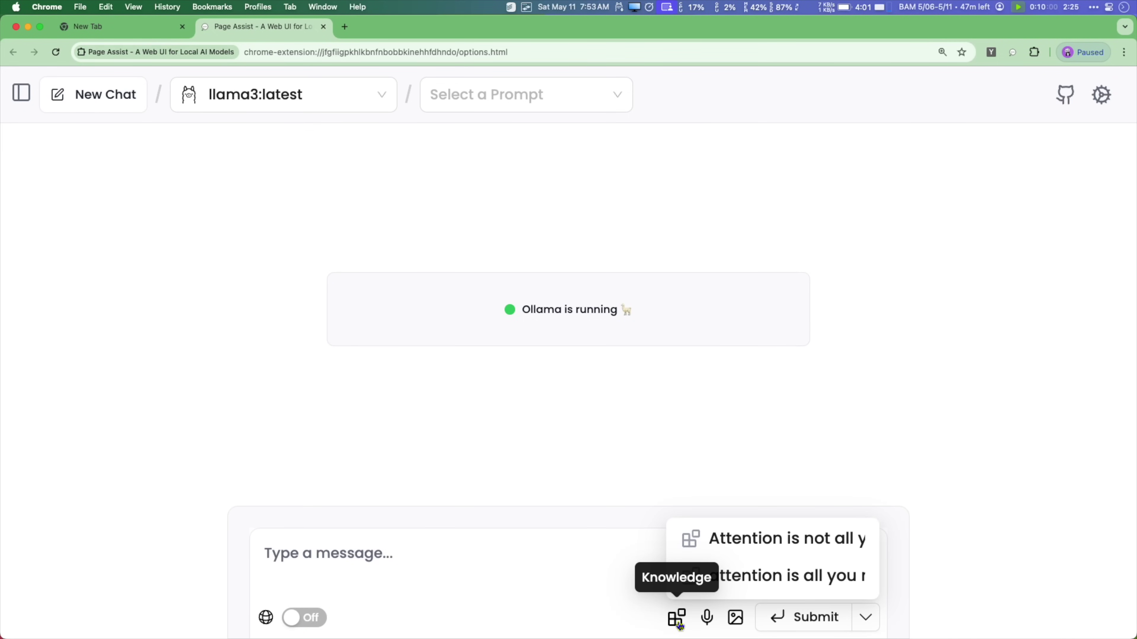
pyautogui.click(716, 577)
pyautogui.write('Tell me about attention')
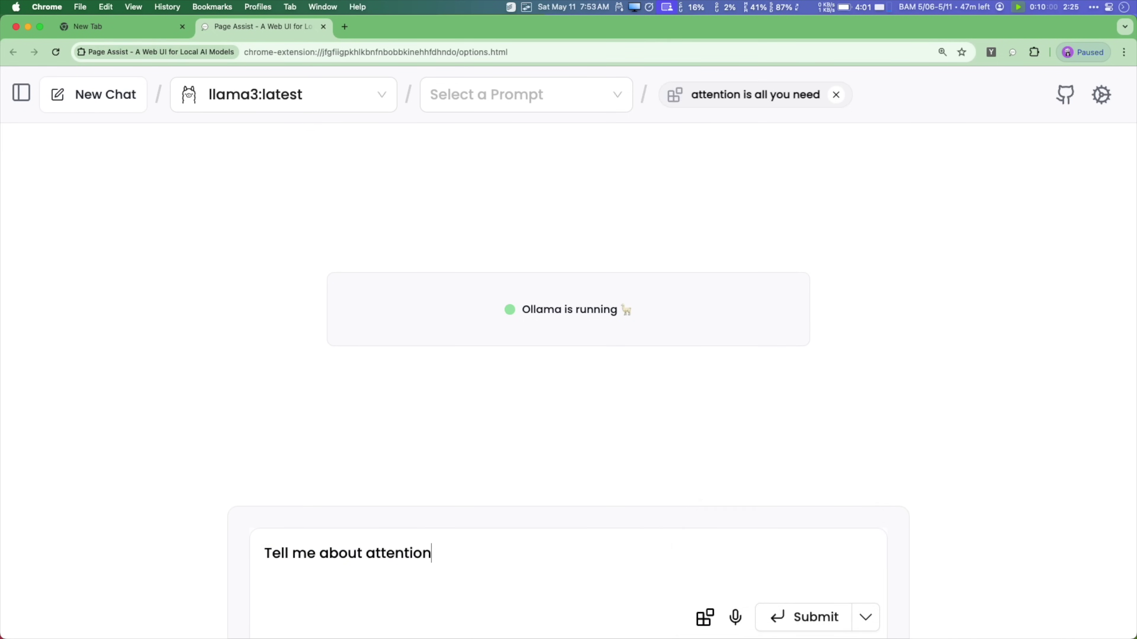
pyautogui.press('Return')
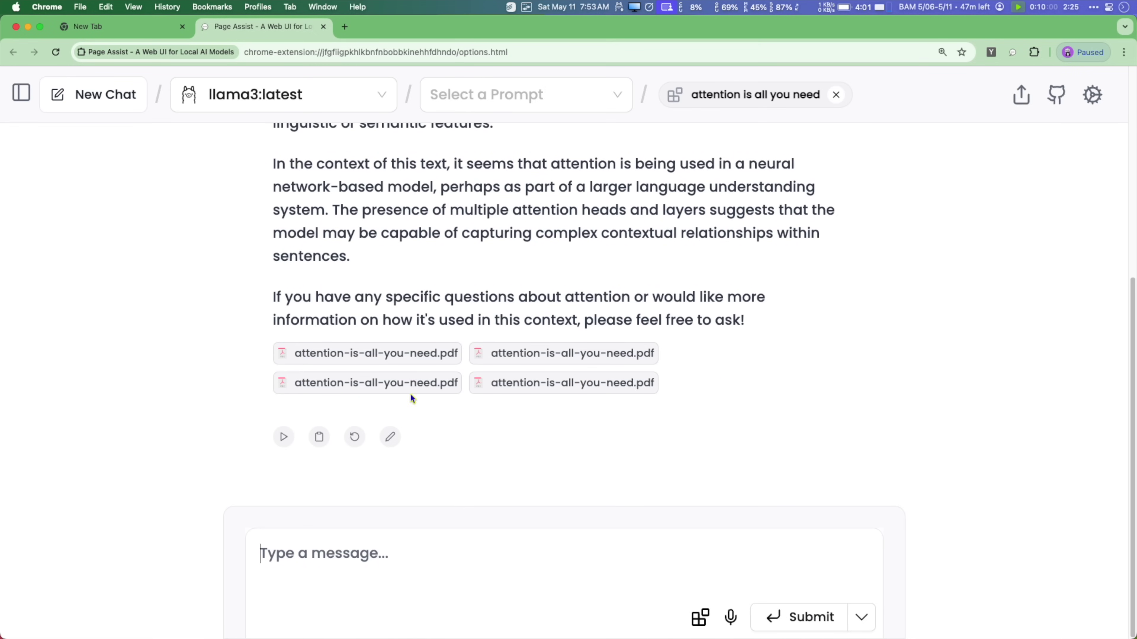
# Send the Age Specific prompt with {age} set to 10
pyautogui.click(532, 95)
pyautogui.click(532, 134)
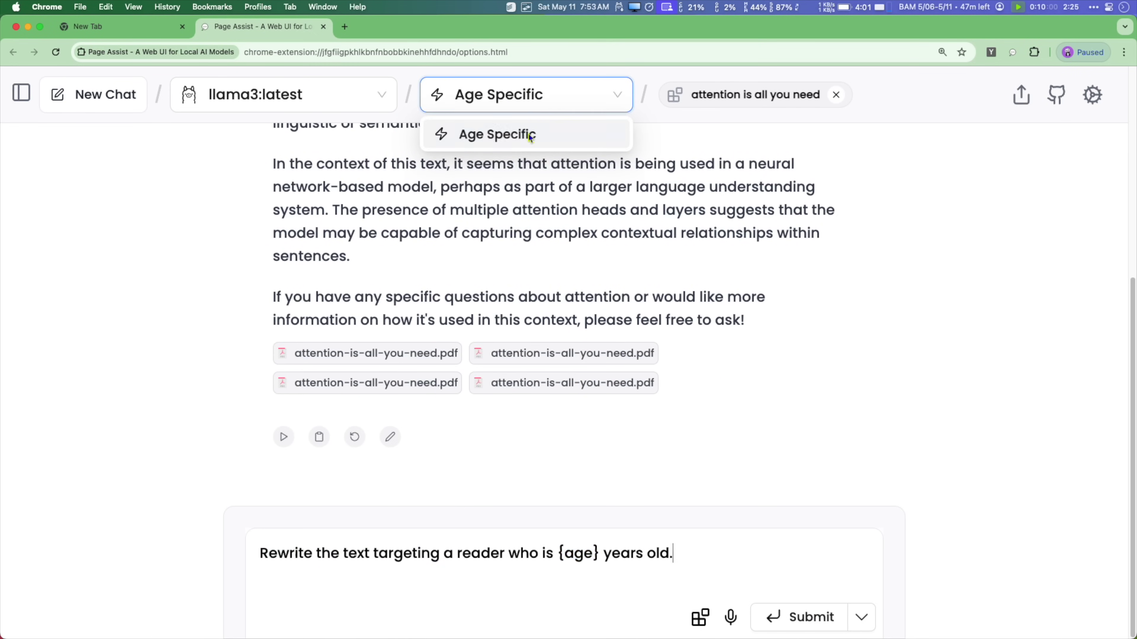
pyautogui.doubleClick(569, 554)
pyautogui.write('10')
pyautogui.press('Return')
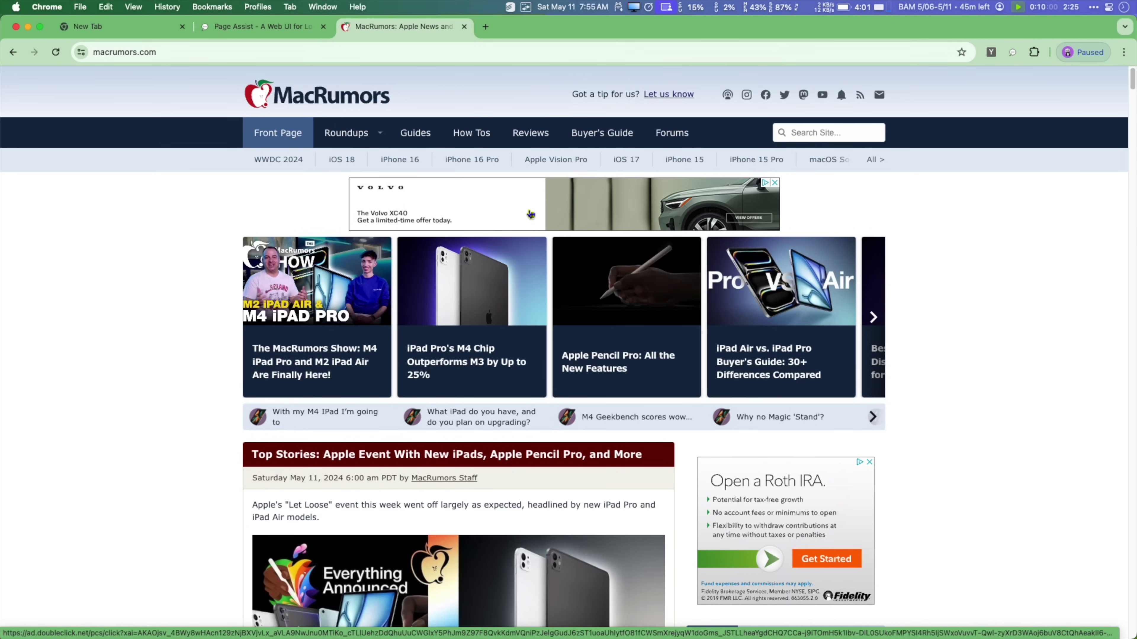
# Open the Apple Pencil Pro: All the New Features article and bring up the Page Assist sidebar
pyautogui.click(632, 363)
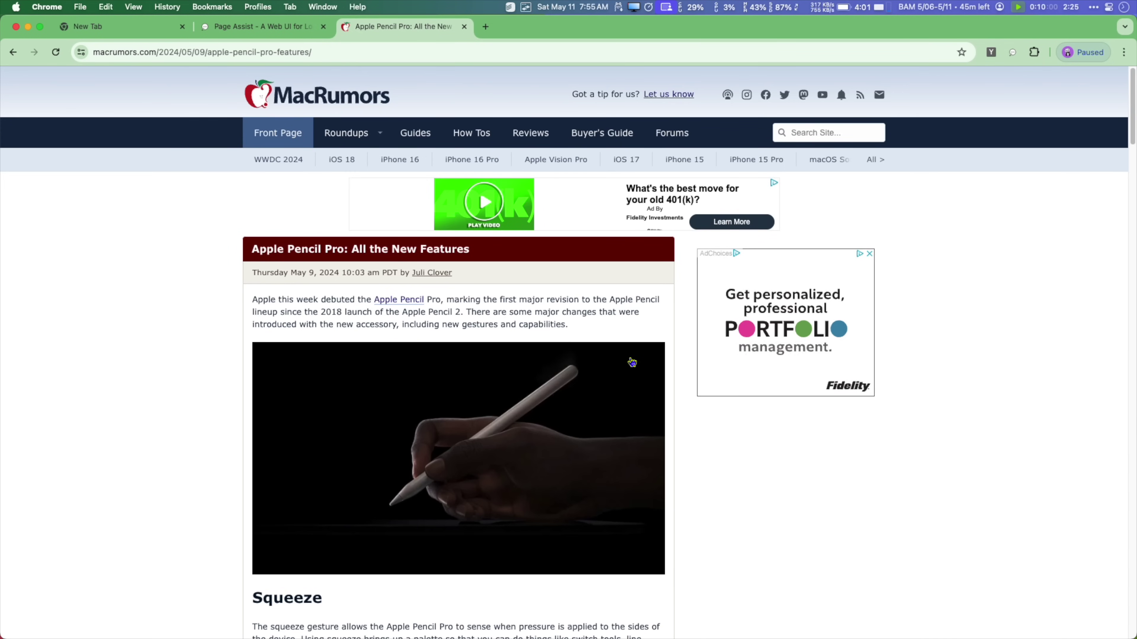
pyautogui.press('super+shift+y')
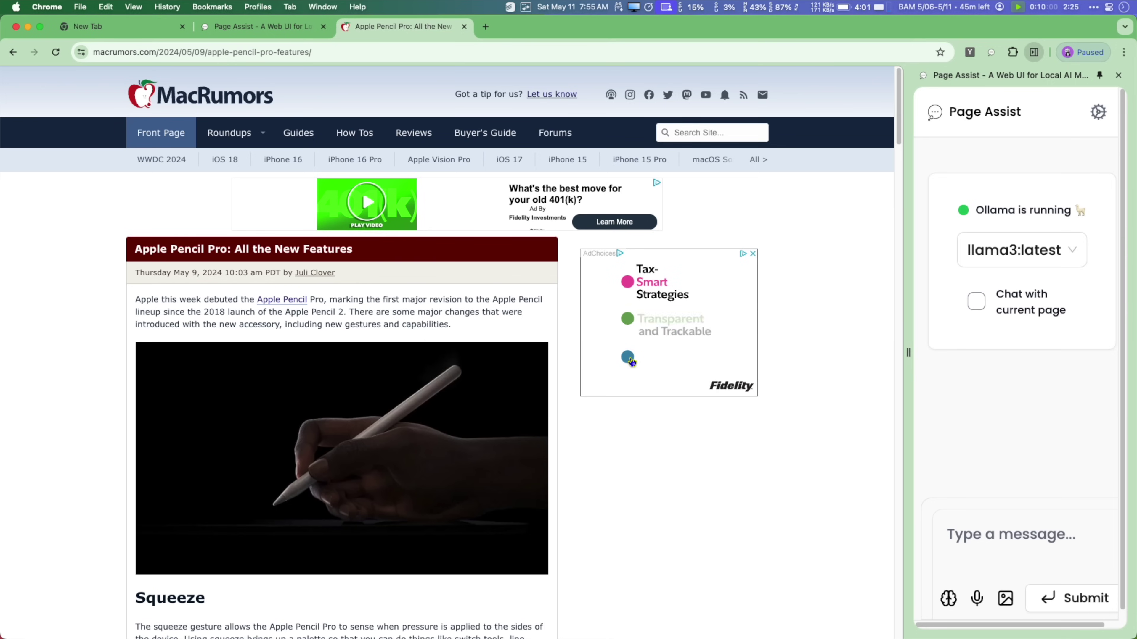
# With Chat with current page enabled, ask the sidebar 'what are the new features of the apple pencil'
pyautogui.click(977, 302)
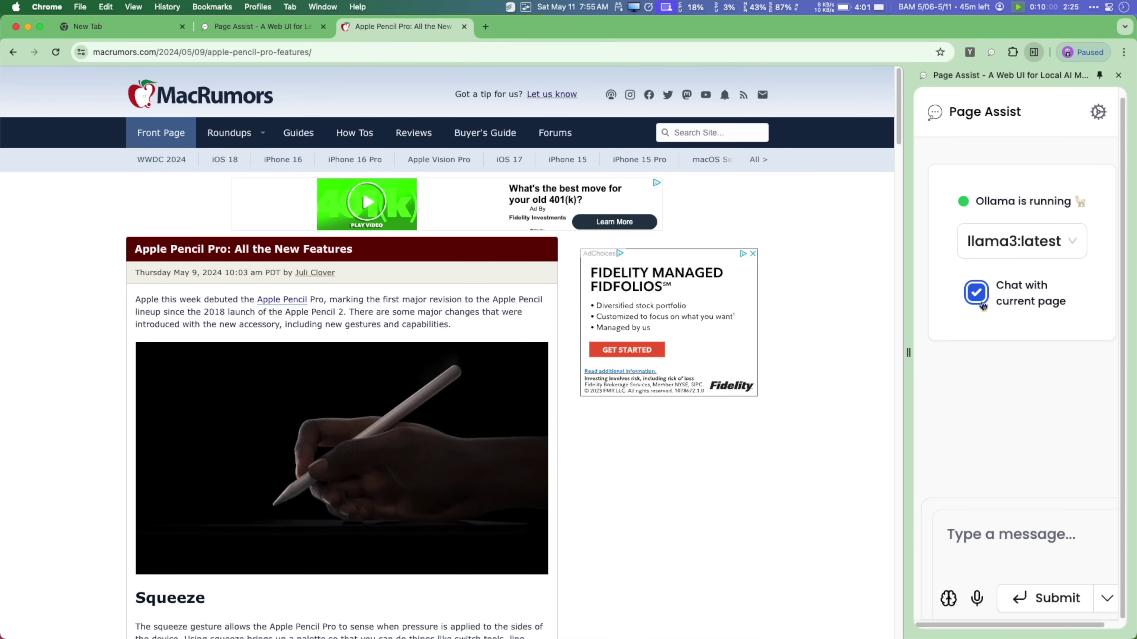
pyautogui.click(982, 528)
pyautogui.write('what are the new')
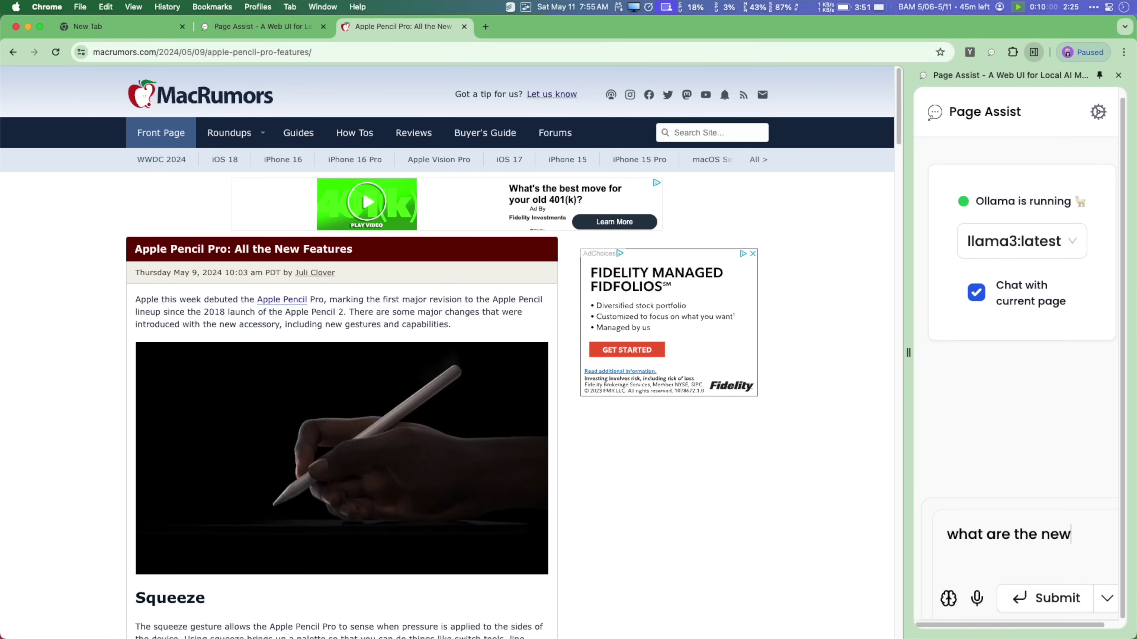
pyautogui.write(' features of the apple pencil')
pyautogui.press('Return')
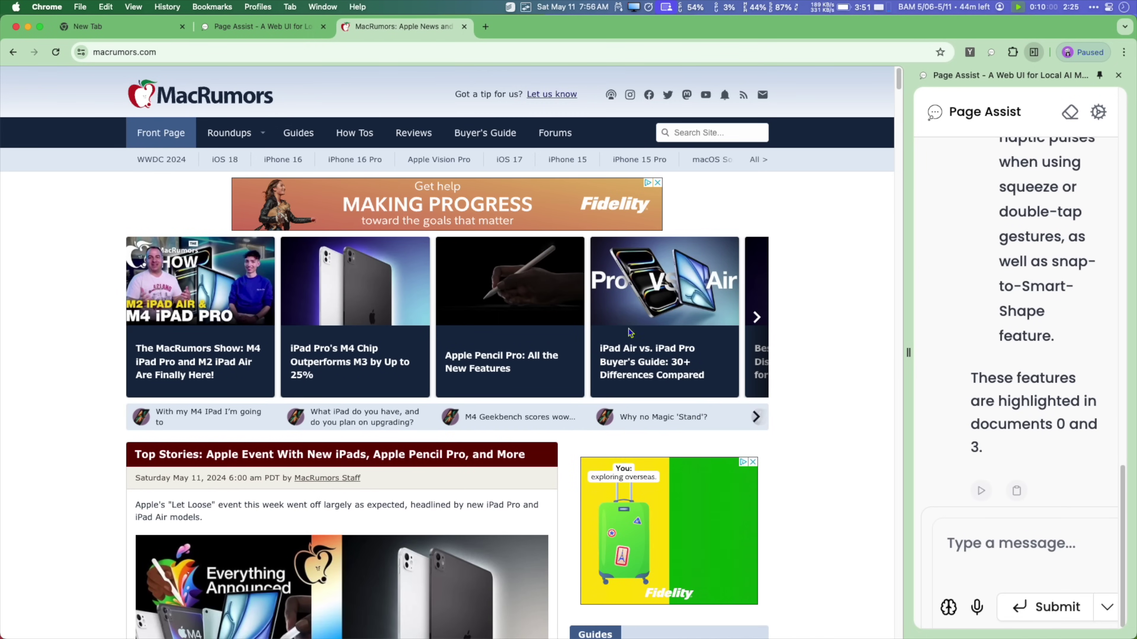
# Advance the featured carousel and open the 2024 iPad Pro: Best New Features article
pyautogui.click(756, 317)
pyautogui.click(756, 317)
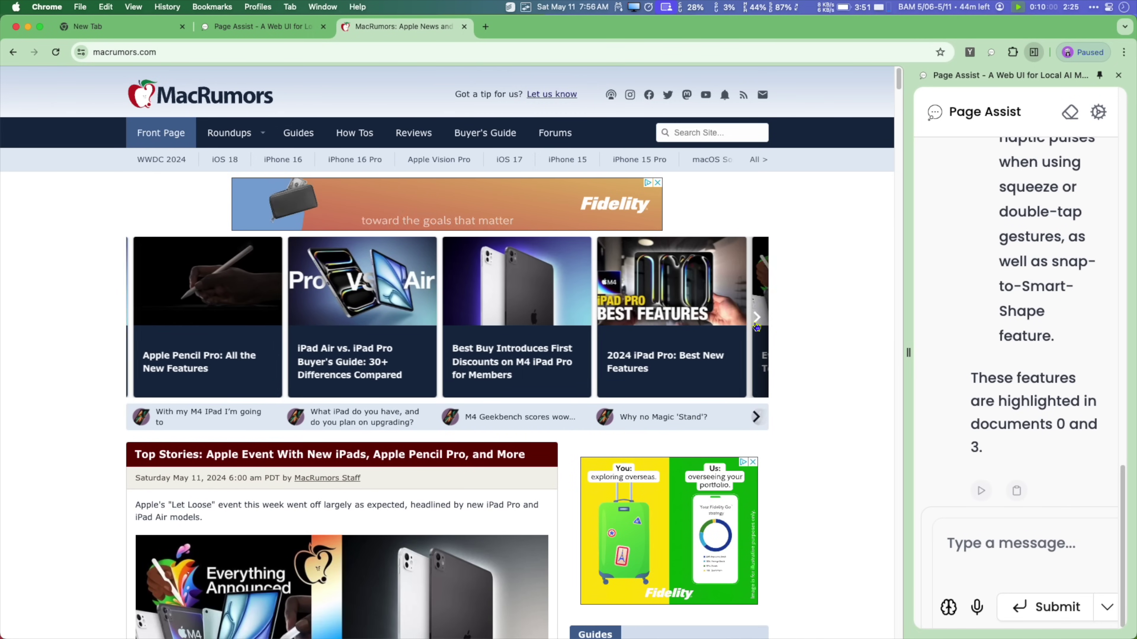
pyautogui.click(756, 317)
pyautogui.click(577, 390)
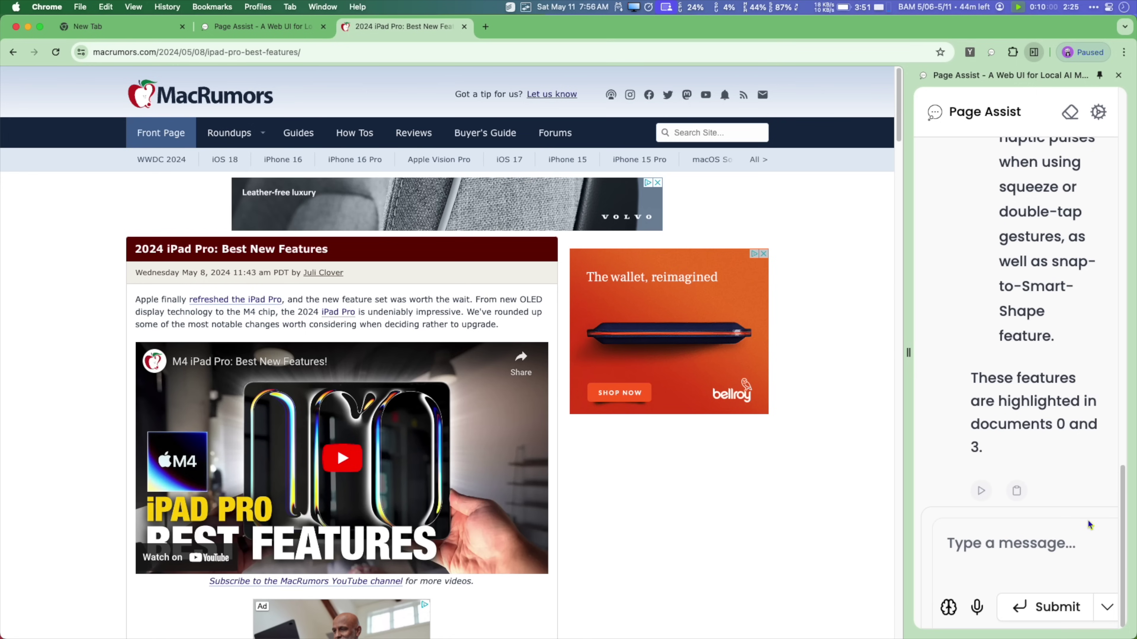
# Ask the sidebar 'tell me about the new features on this page', then reload the article
pyautogui.click(1022, 543)
pyautogui.write('tell me about the')
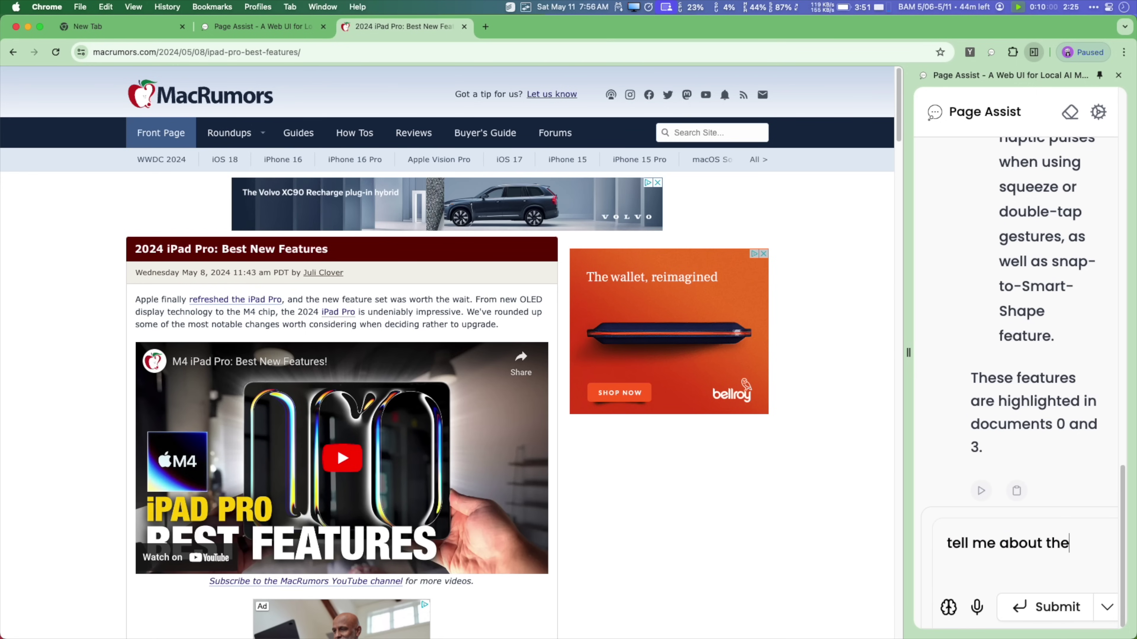
pyautogui.write(' new features on this page')
pyautogui.press('Return')
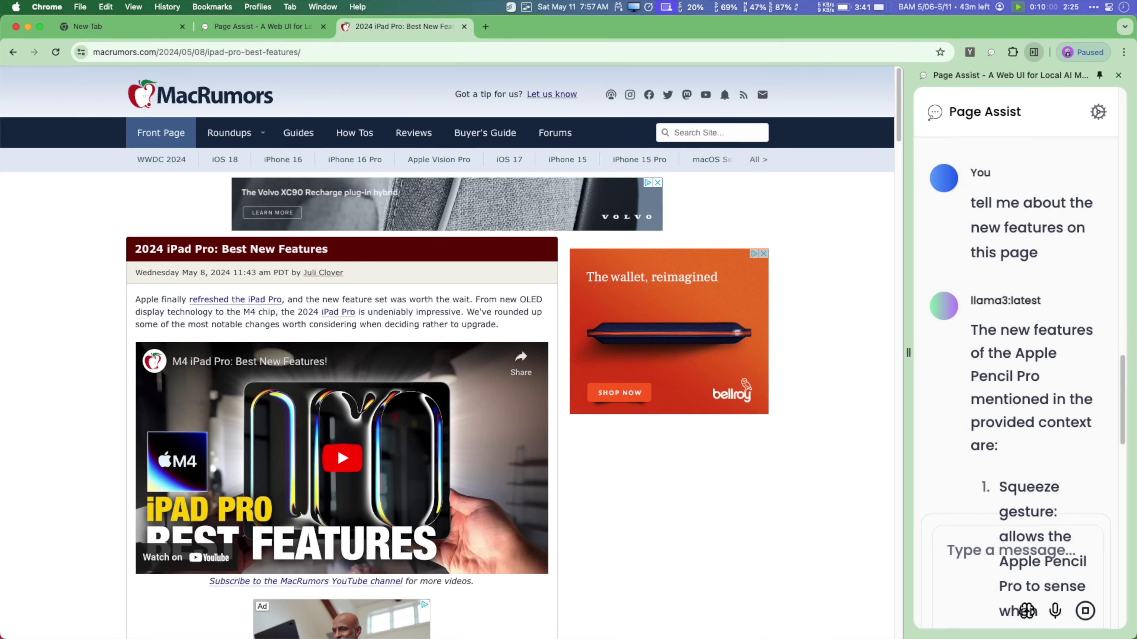
pyautogui.scroll(15, 1016, 336)
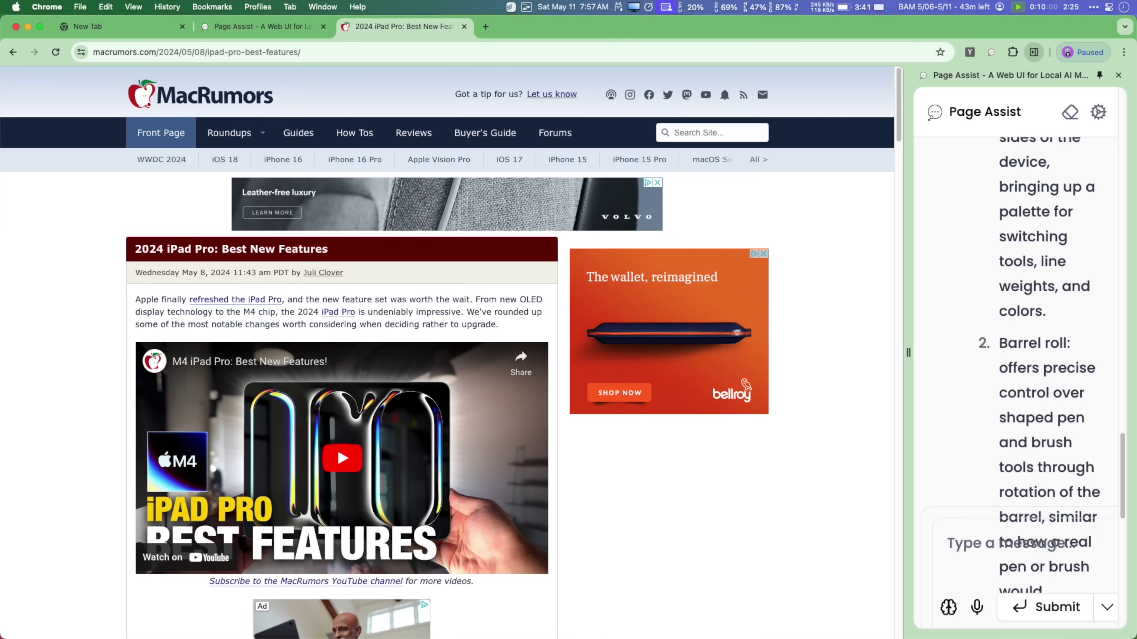
pyautogui.scroll(5, 1015, 381)
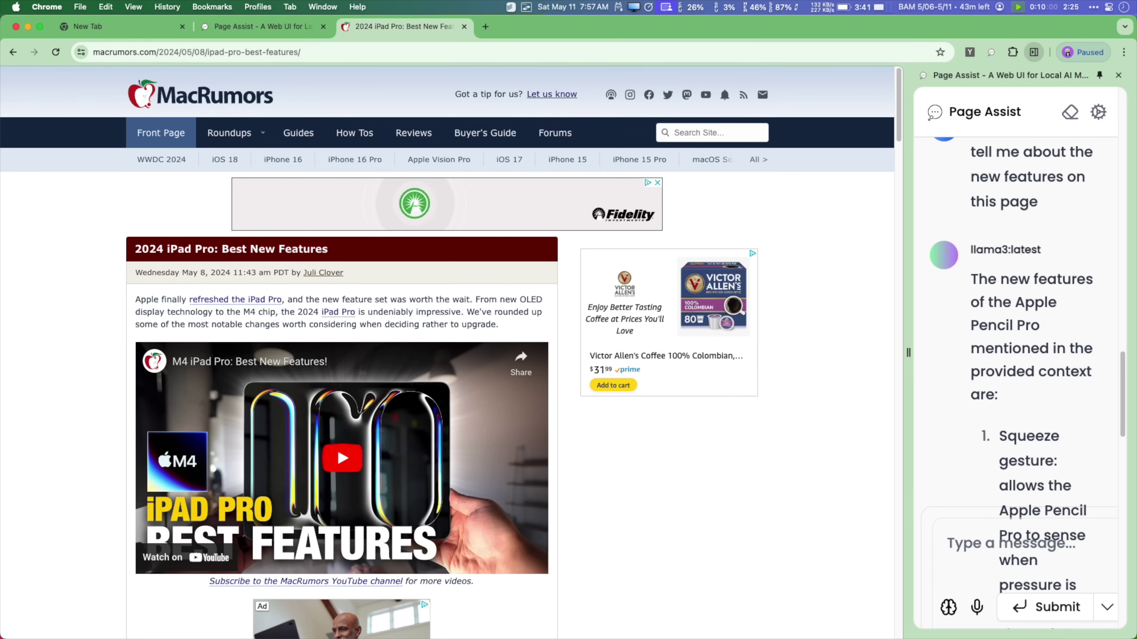
pyautogui.press('super+r')
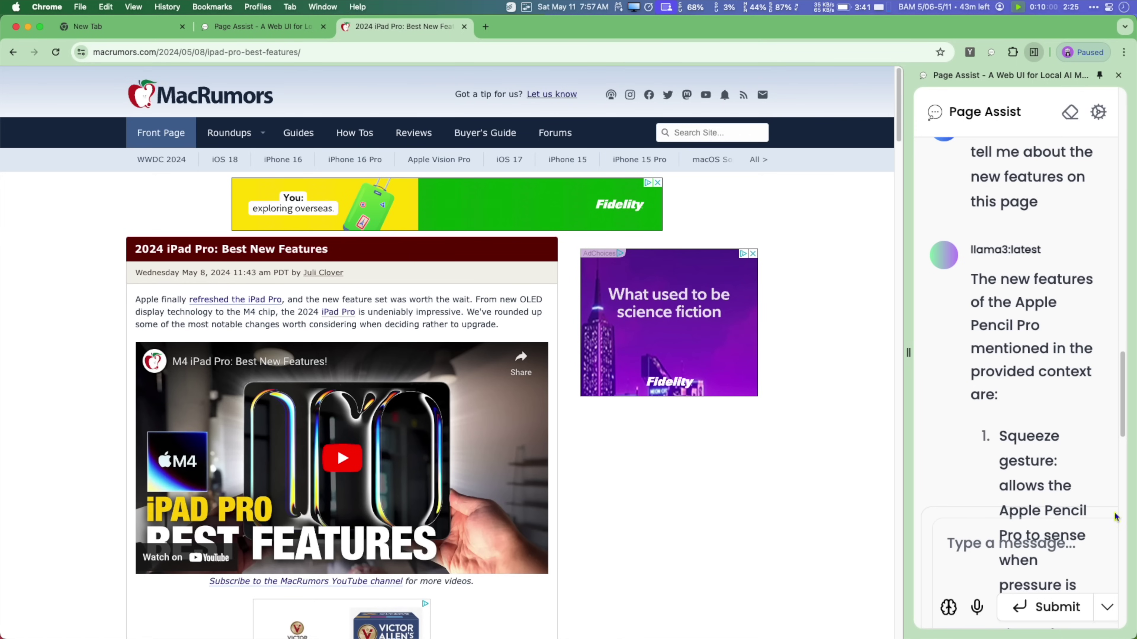
# Close and reopen the Page Assist sidebar on the iPad Pro article, enabling Chat with current page
pyautogui.moveTo(940, 167)
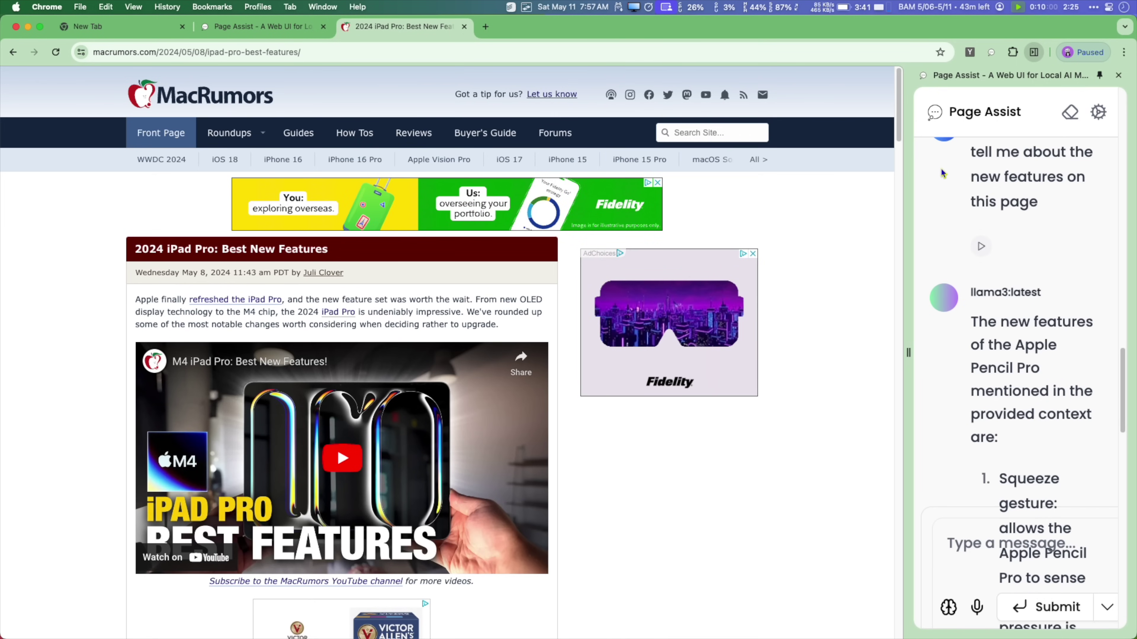
pyautogui.rightClick(940, 168)
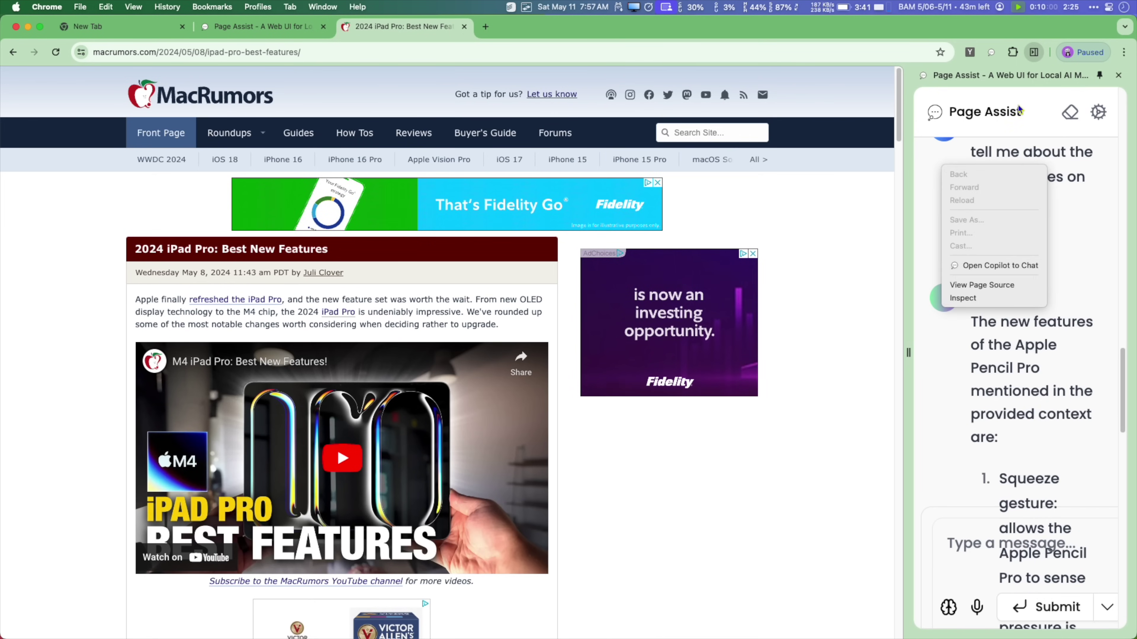
pyautogui.press('Escape')
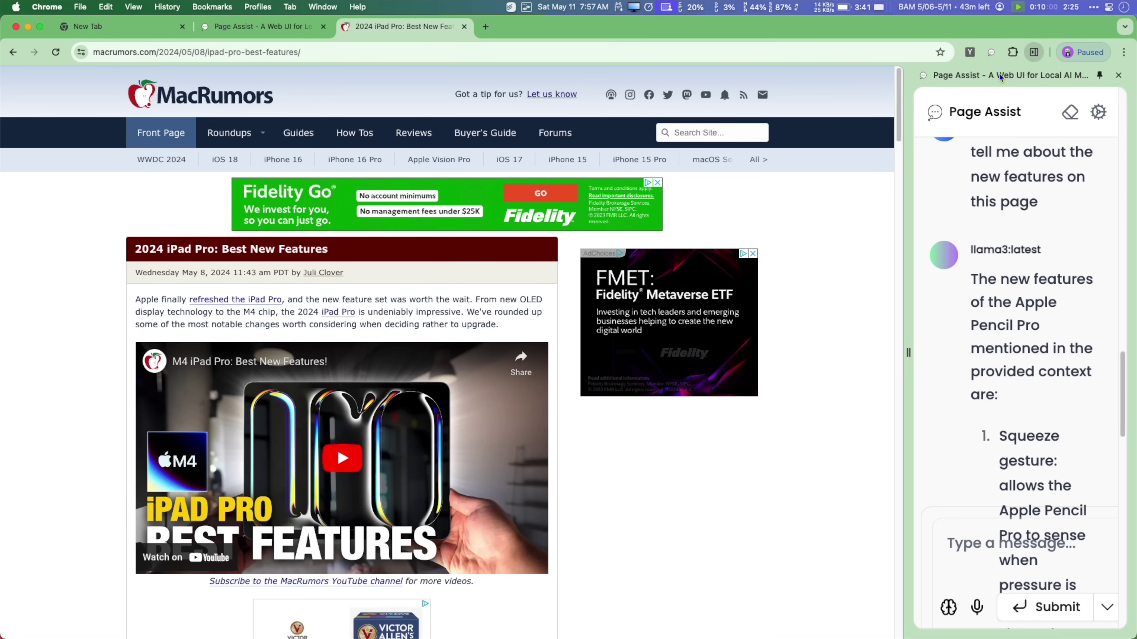
pyautogui.click(1123, 54)
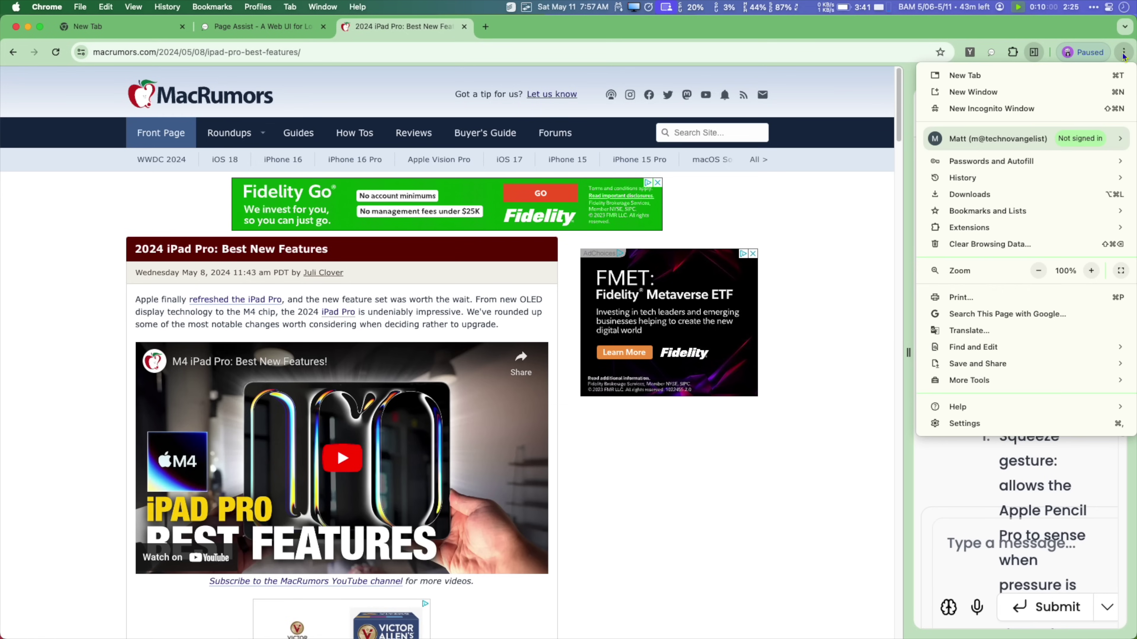
pyautogui.click(1123, 55)
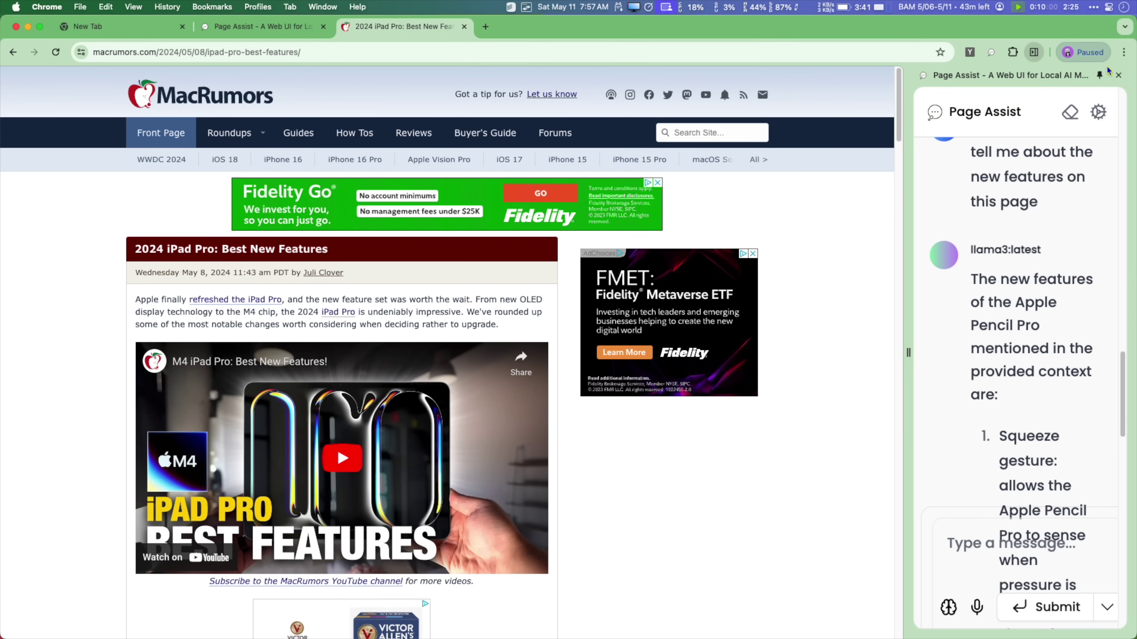
pyautogui.click(1118, 76)
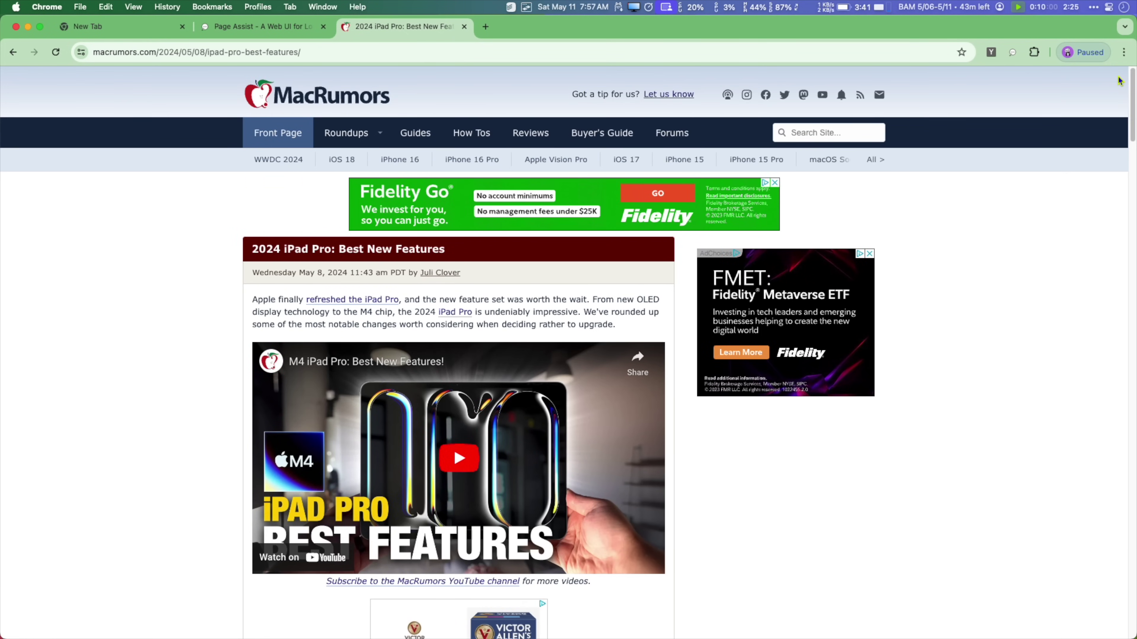
pyautogui.press('super+shift+y')
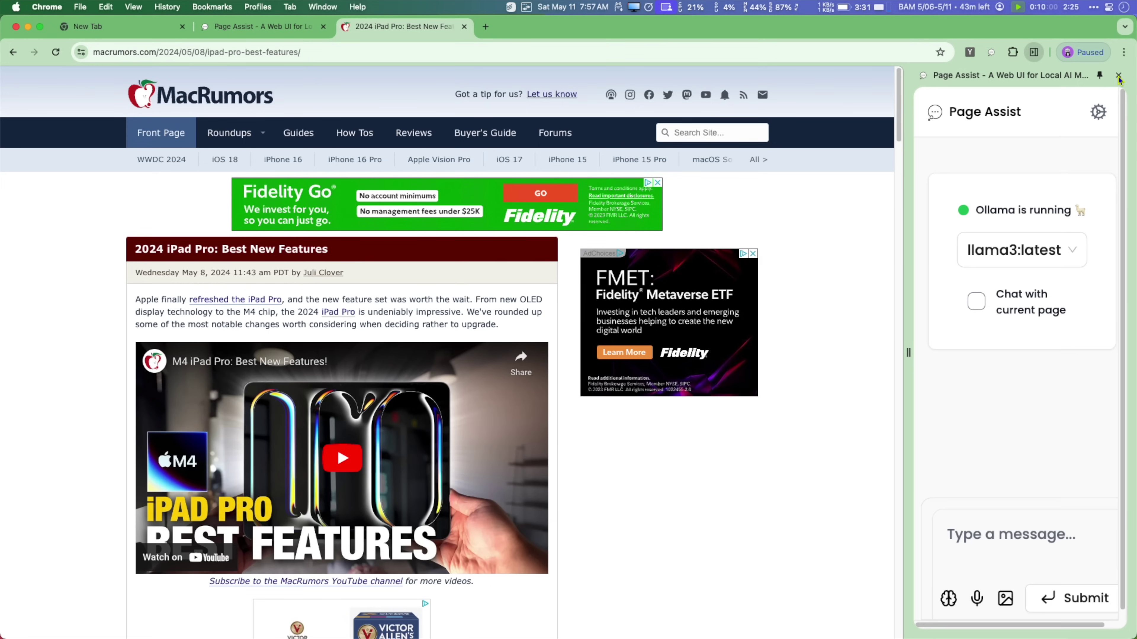
pyautogui.click(977, 308)
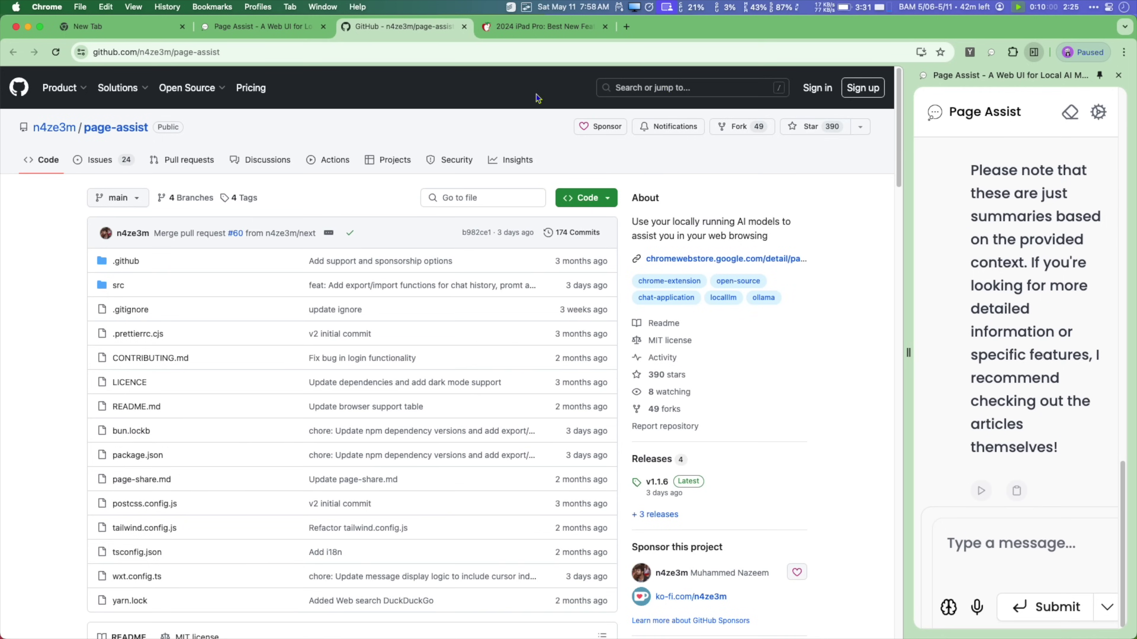
# Scroll the page-assist README down to the Browser Support table and Roadmap checklist
pyautogui.scroll(-10, 539, 182)
pyautogui.scroll(-15, 540, 184)
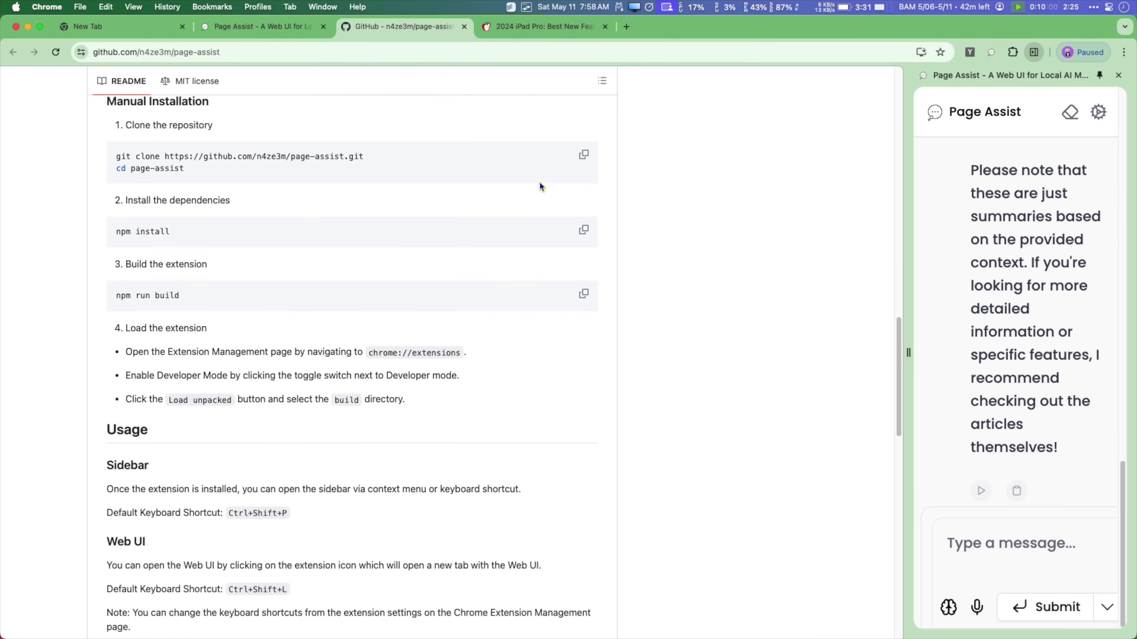
pyautogui.scroll(-1, 539, 184)
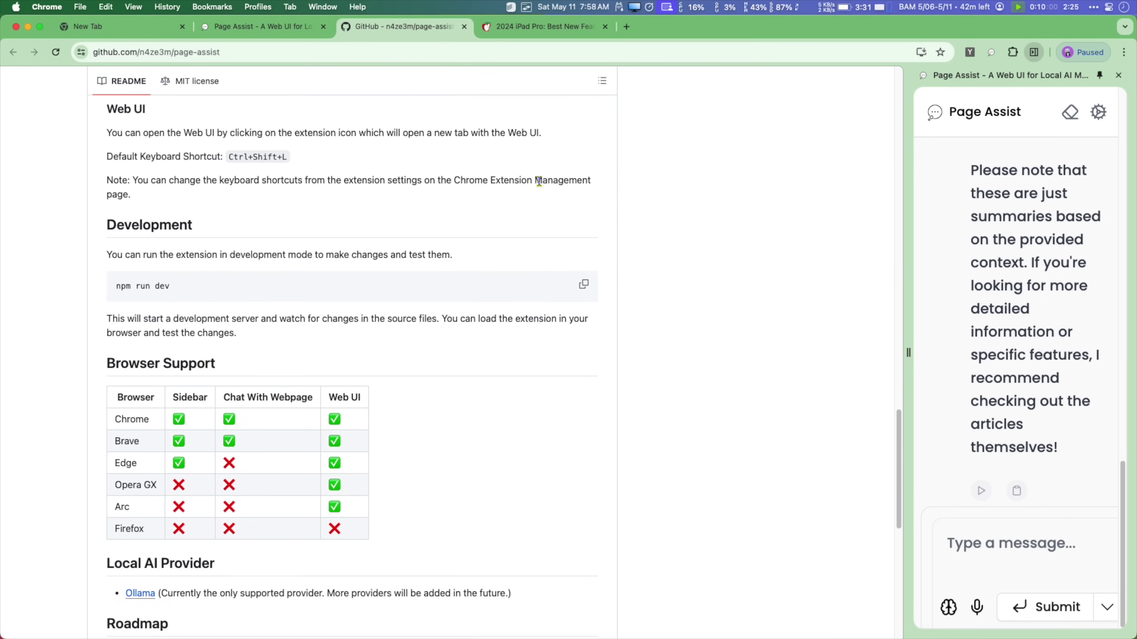
pyautogui.scroll(-5, 540, 182)
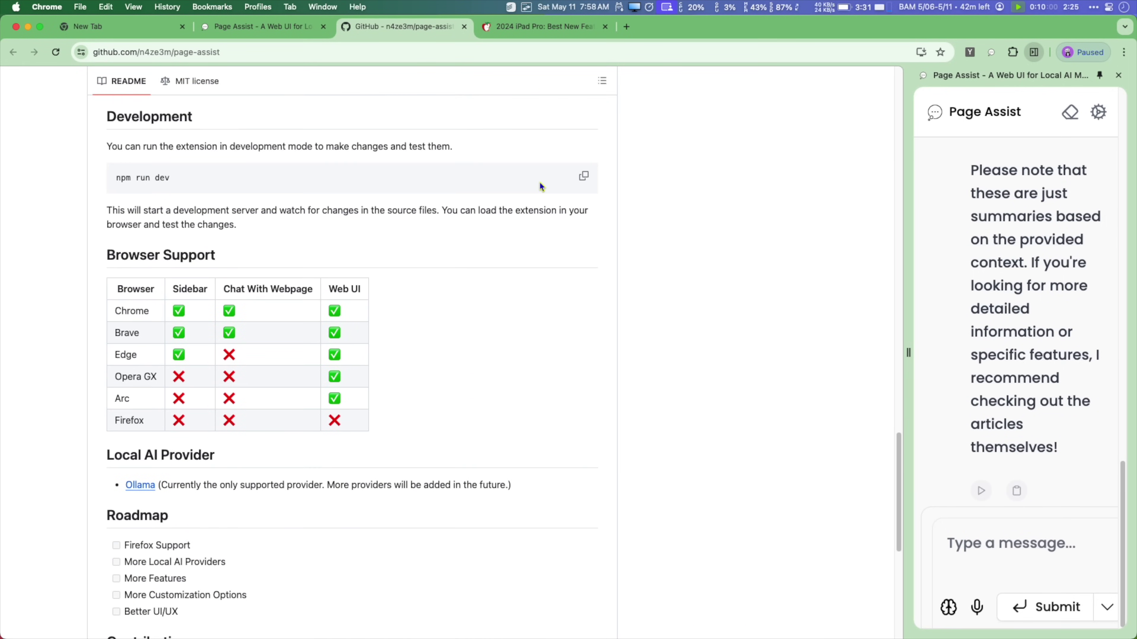